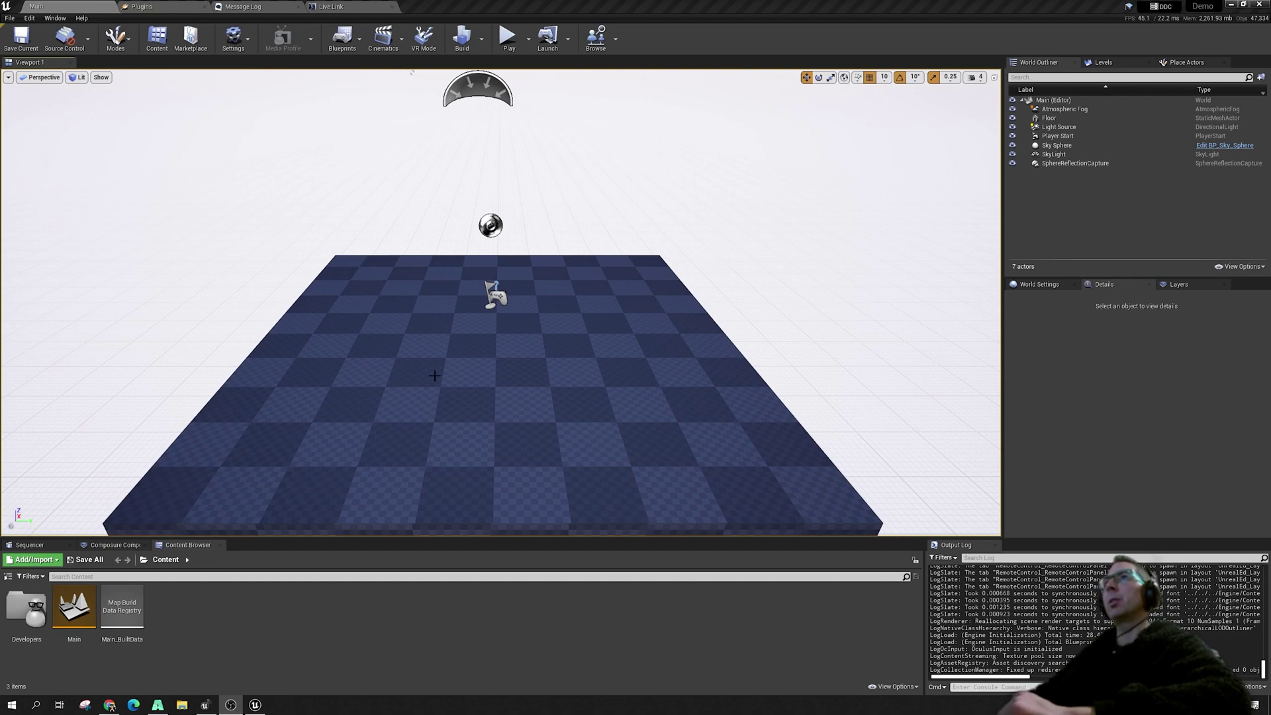
Search plugins for 'remote' and enable the Remote Control Web Interface and OSC plugins.
{"action": "left_click", "coordinate": [29, 19]}
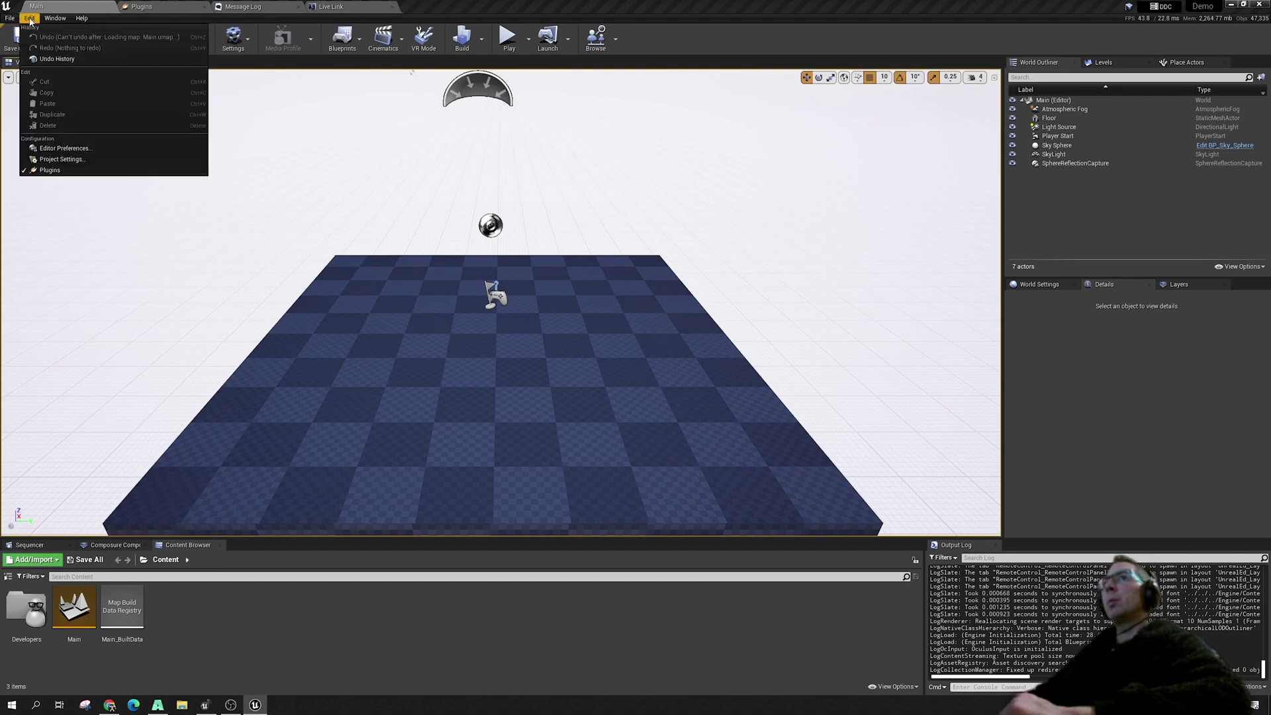
{"action": "left_click", "coordinate": [78, 171]}
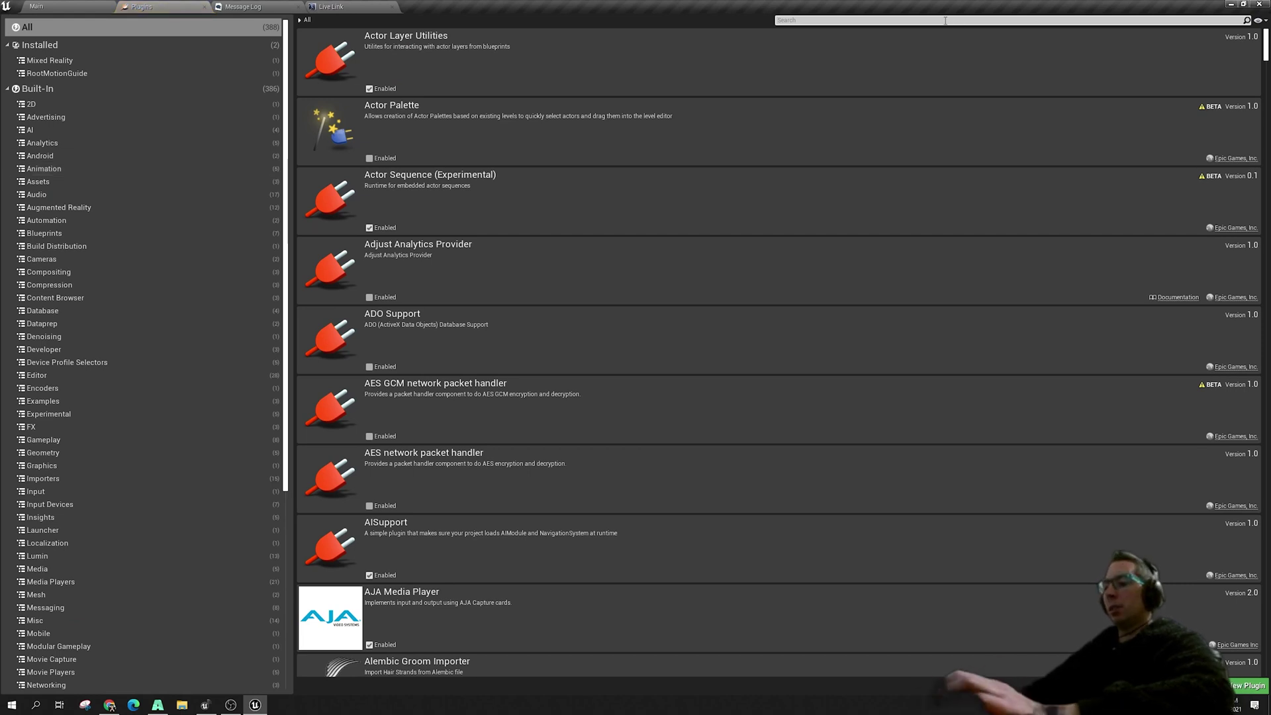
{"action": "type", "text": "remote"}
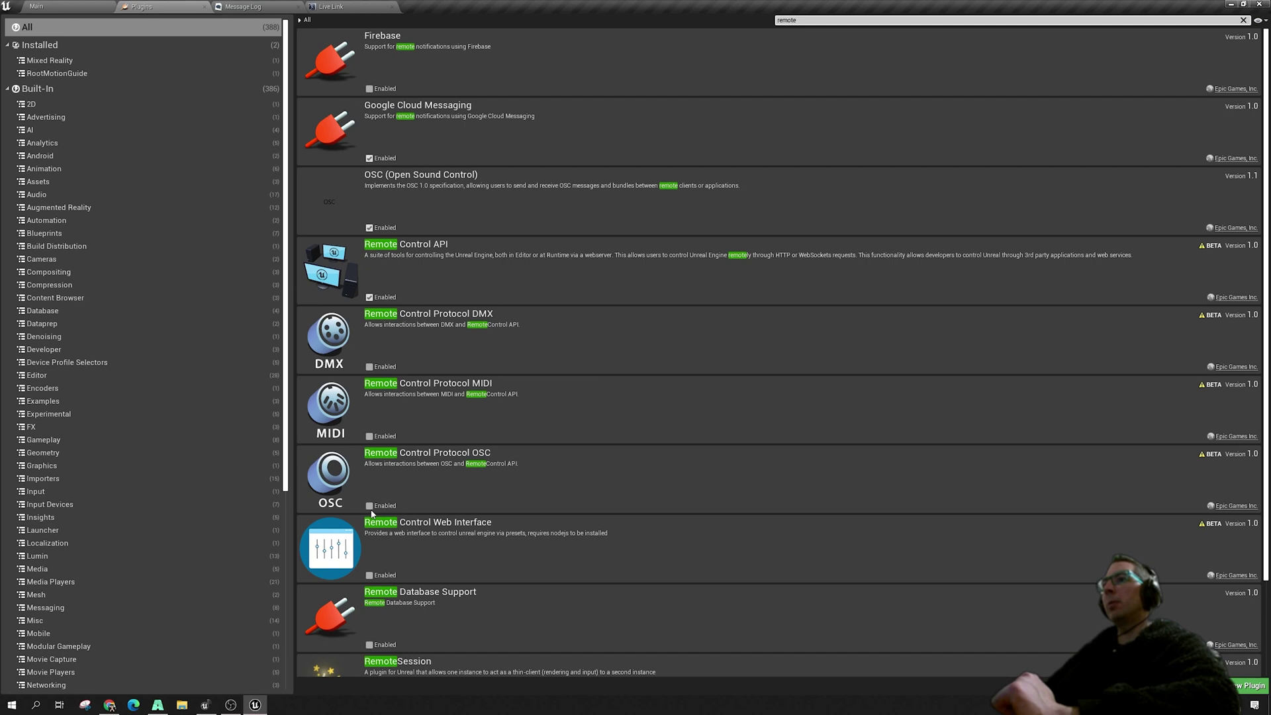
{"action": "left_click", "coordinate": [370, 576]}
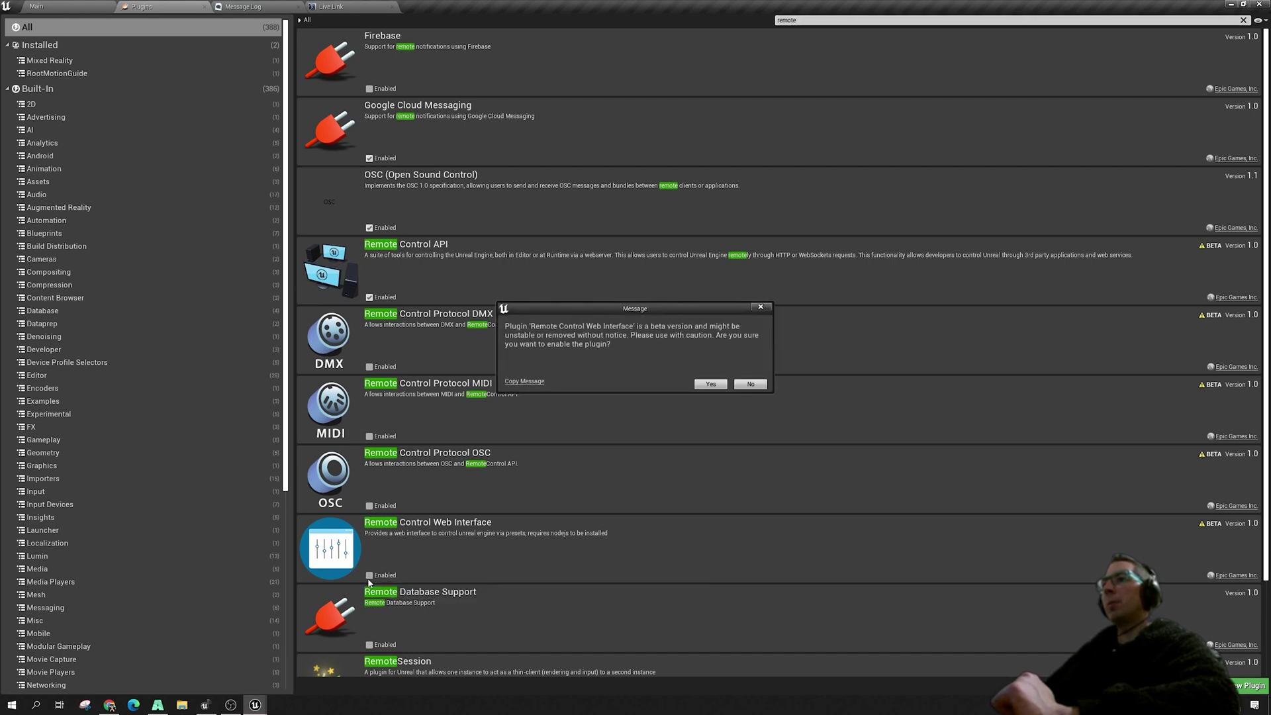
{"action": "key", "text": "Return"}
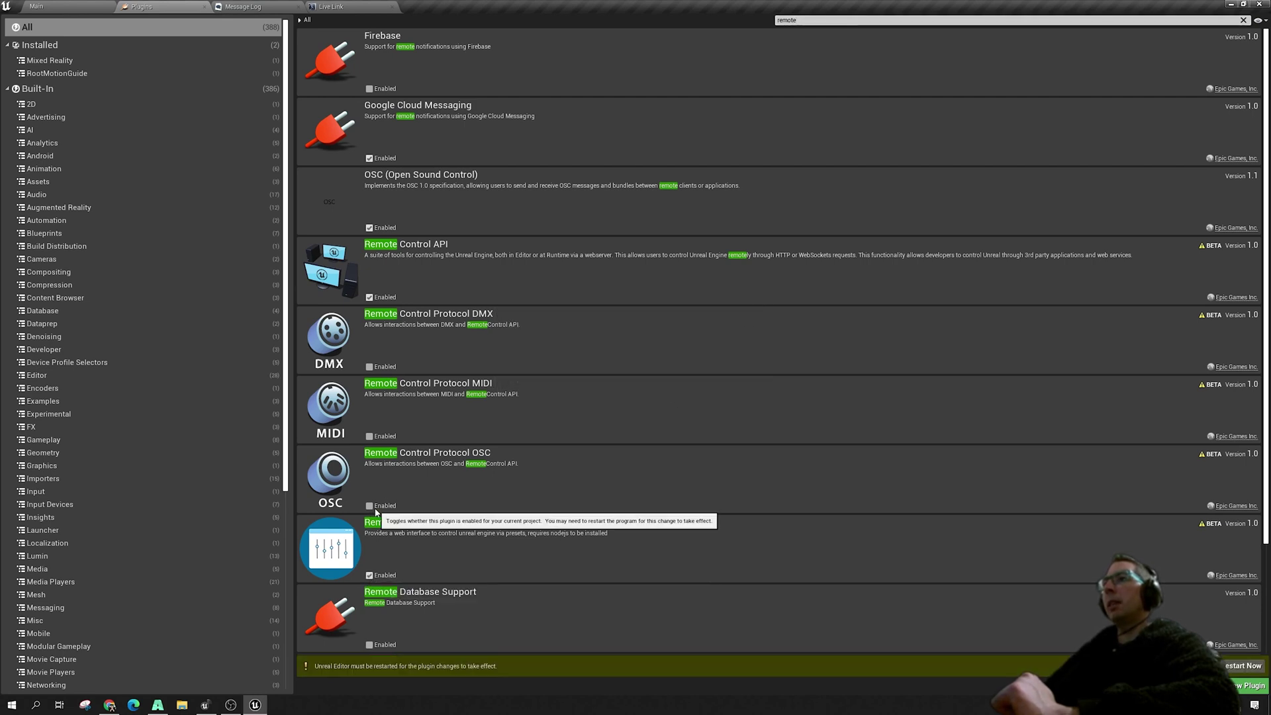
{"action": "left_click", "coordinate": [372, 507]}
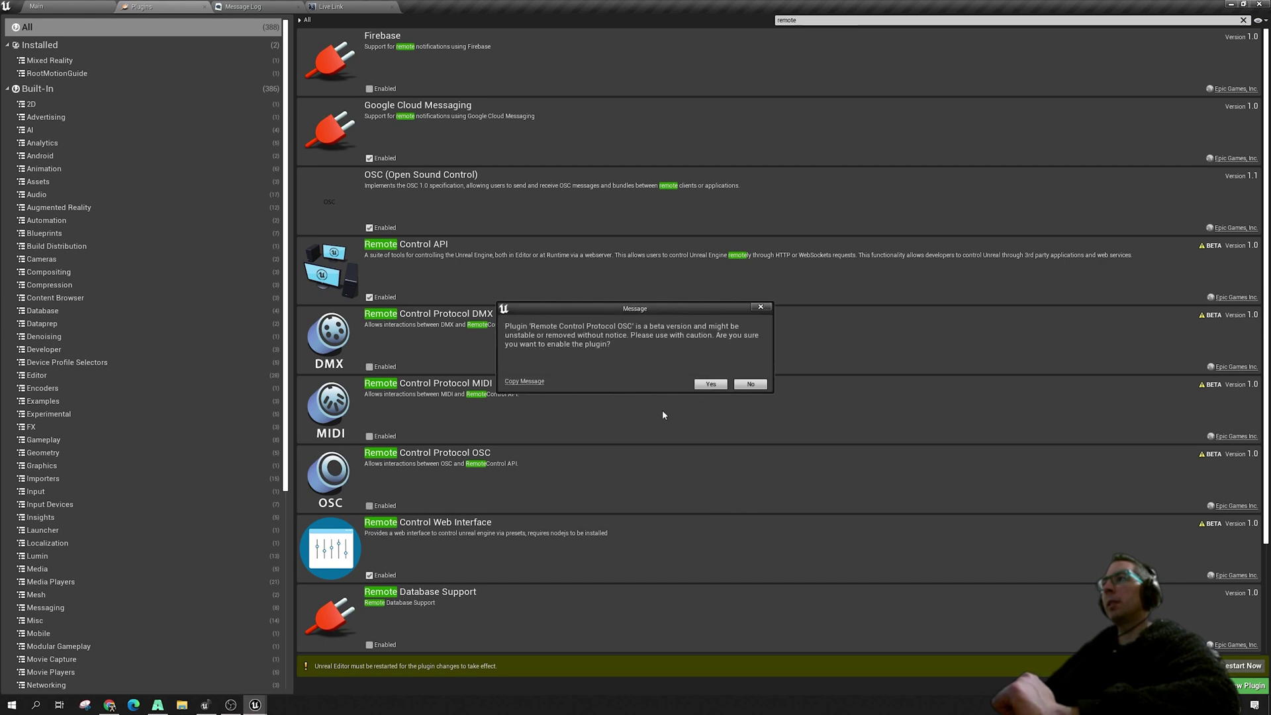
{"action": "key", "text": "Return"}
Enable the Remote Control Protocol MIDI and DMX plugins, then restart the editor.
{"action": "left_click", "coordinate": [370, 437]}
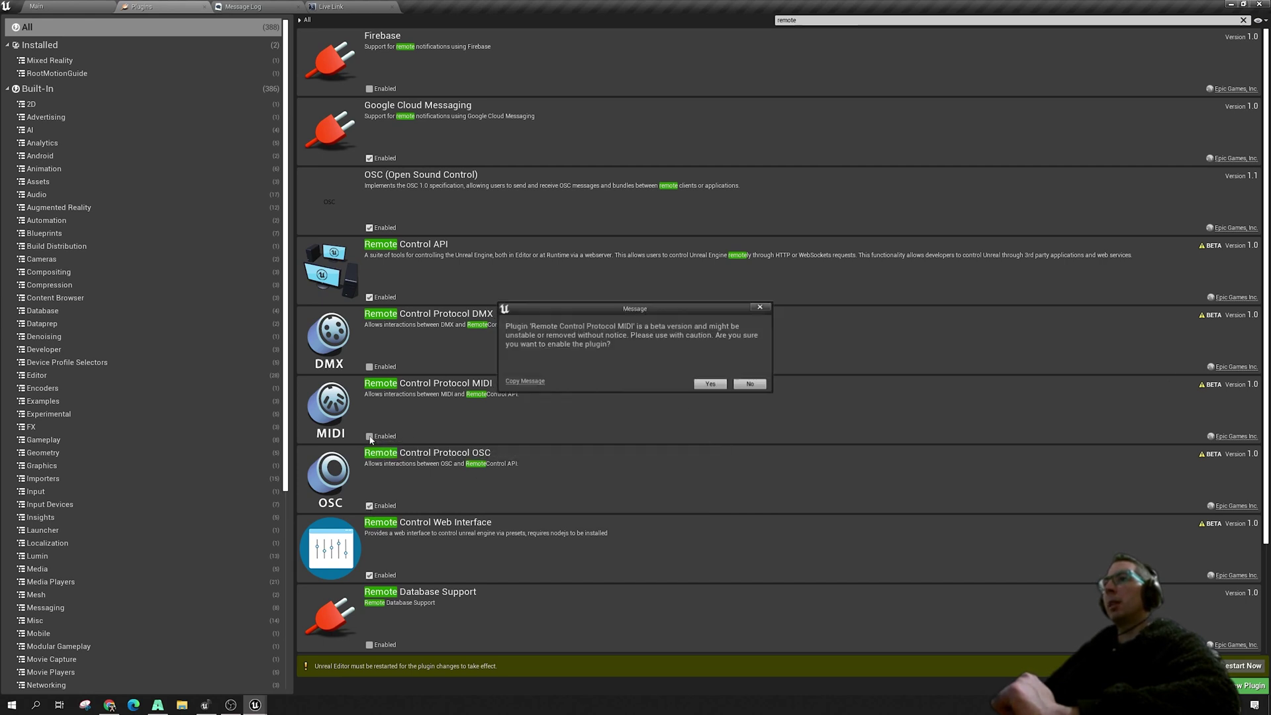
{"action": "left_click", "coordinate": [708, 384]}
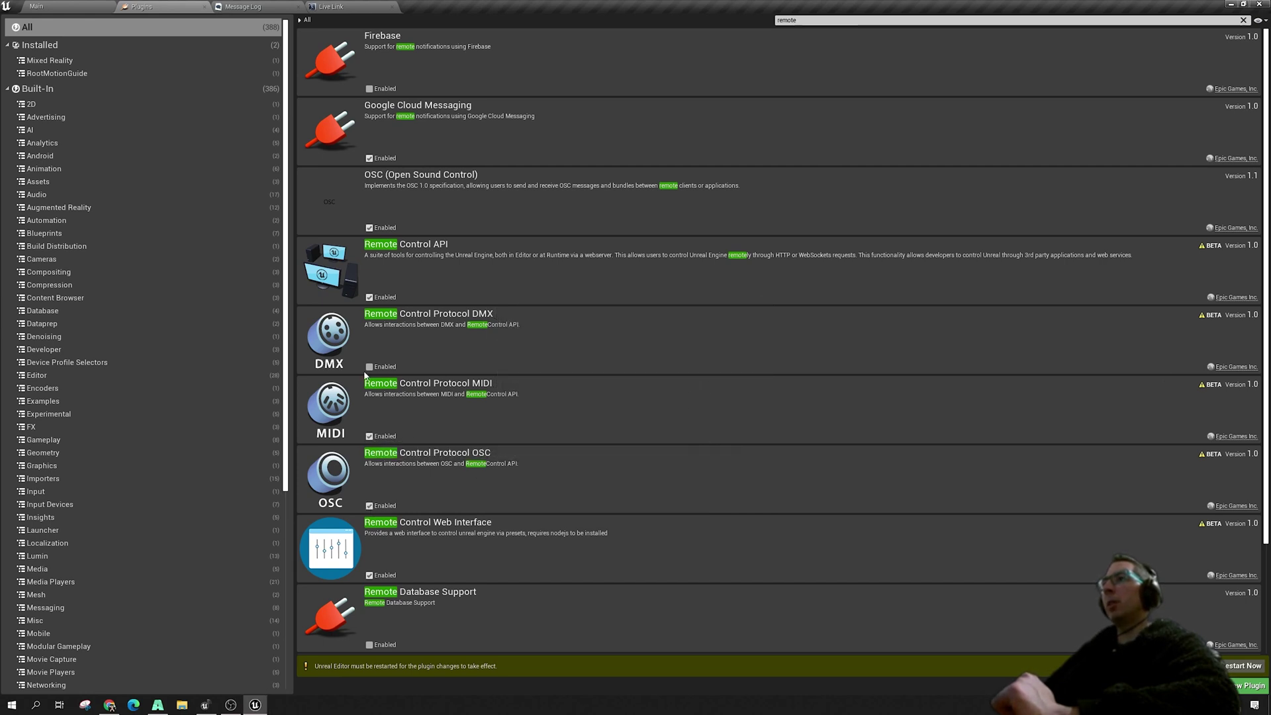
{"action": "left_click", "coordinate": [370, 367]}
{"action": "left_click", "coordinate": [709, 384]}
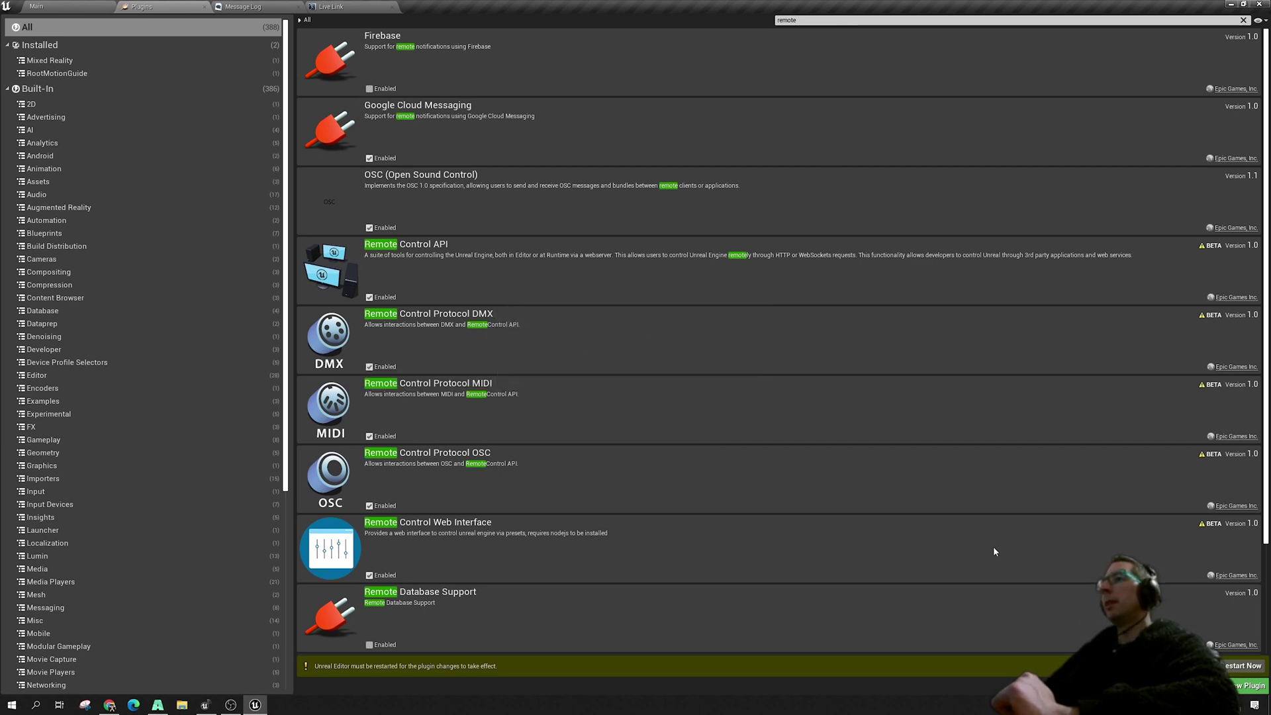
{"action": "left_click", "coordinate": [1247, 666]}
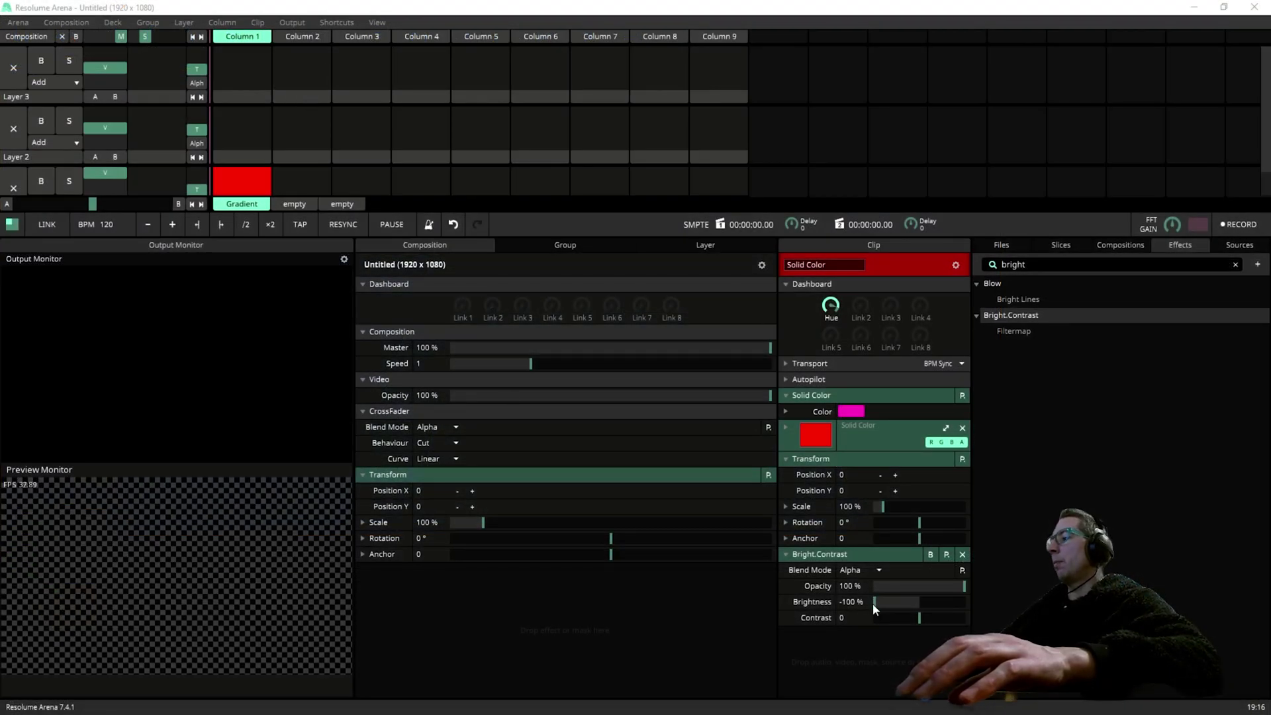
Drag the clip's Bright.Contrast brightness up from -100% to about -32%.
{"action": "left_click_drag", "start_coordinate": [877, 601], "coordinate": [917, 606]}
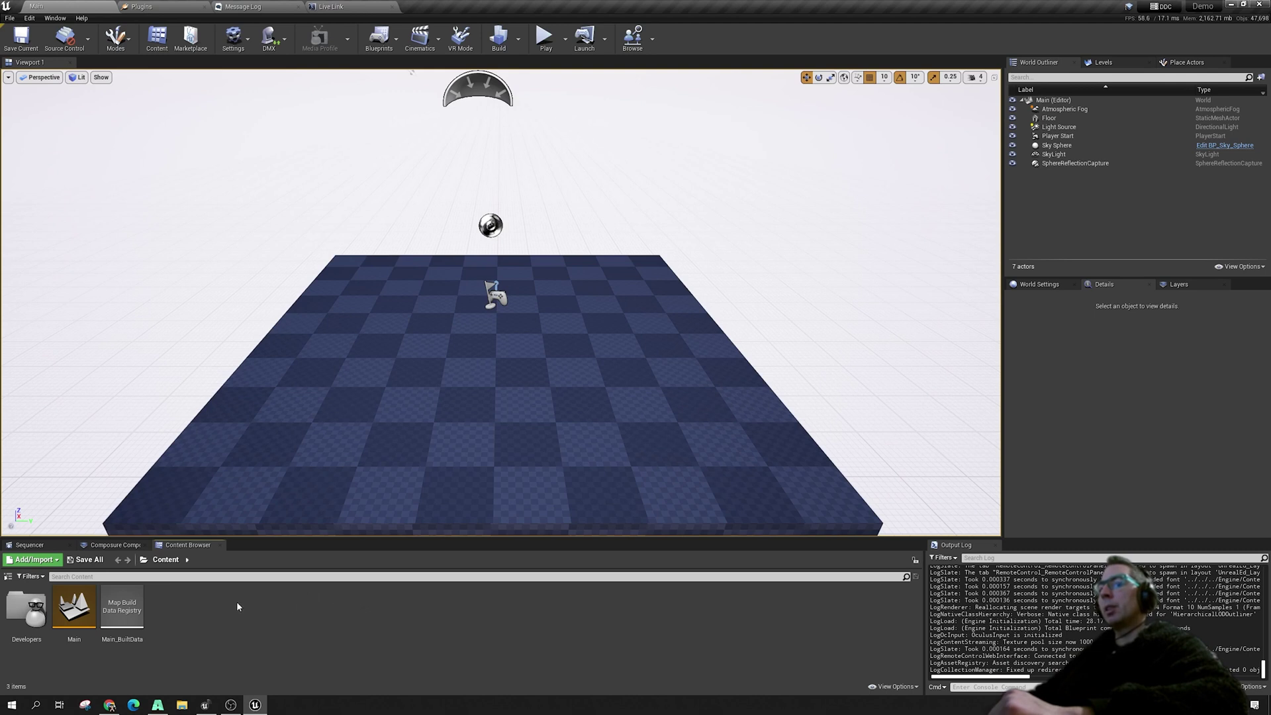
Create a Remote Control Preset in Content with the default name NewRemoteControlPreset.
{"action": "right_click", "coordinate": [188, 595]}
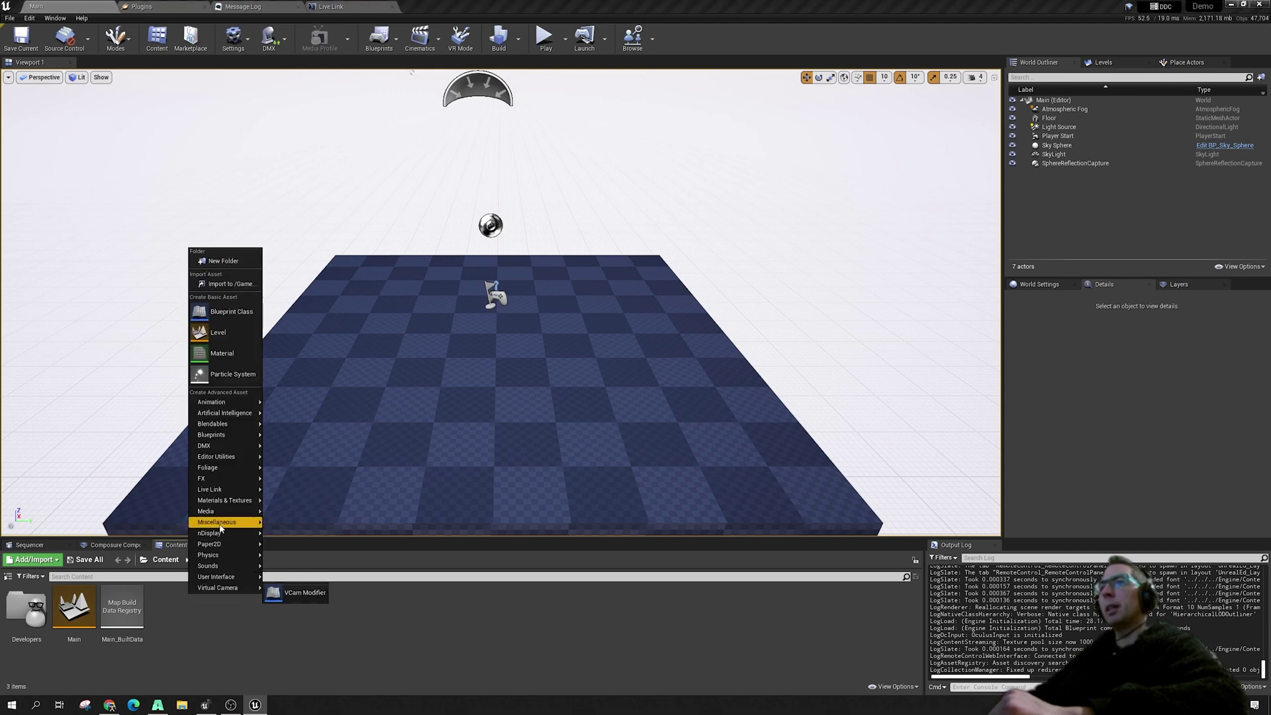
{"action": "mouse_move", "coordinate": [221, 528]}
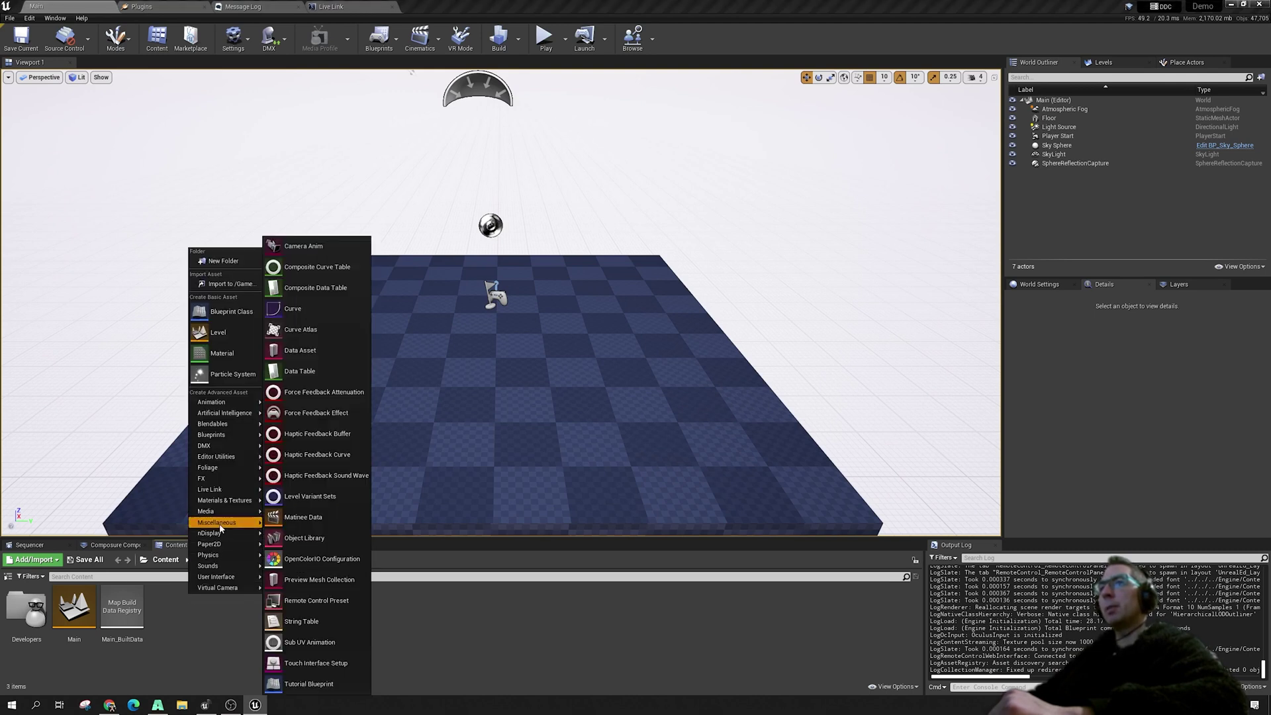
{"action": "left_click", "coordinate": [312, 604]}
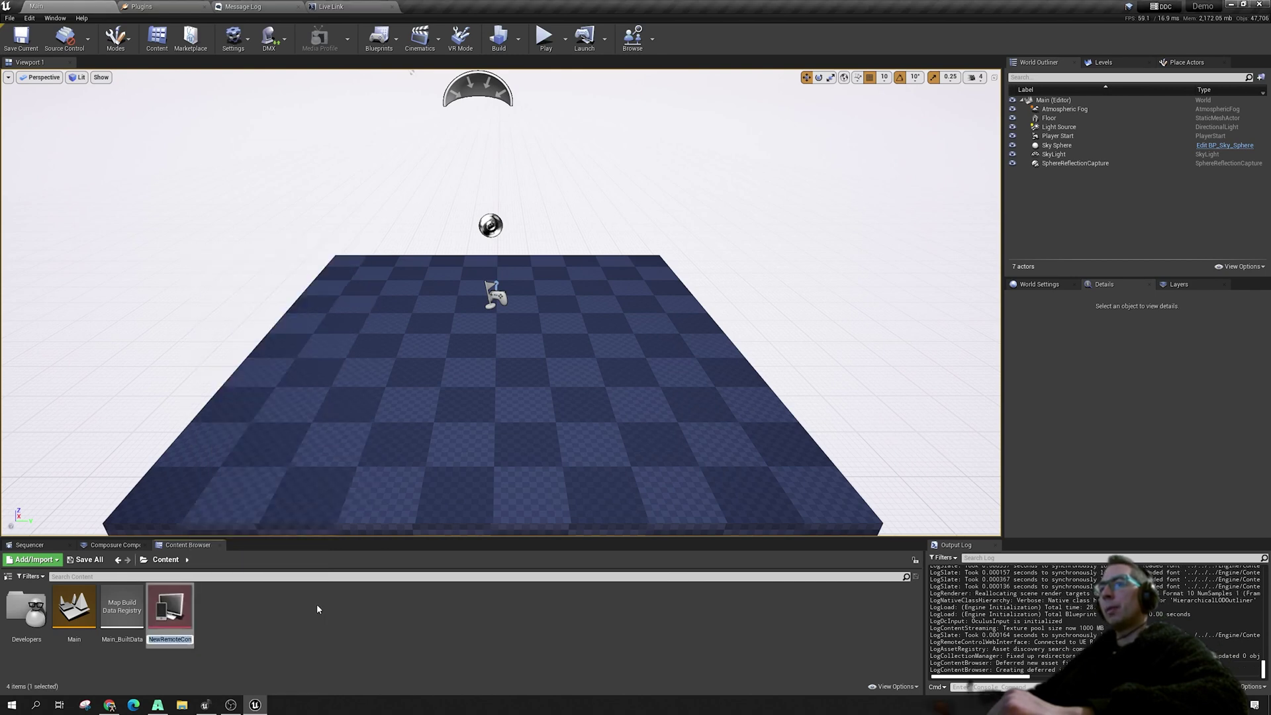
{"action": "key", "text": "Return"}
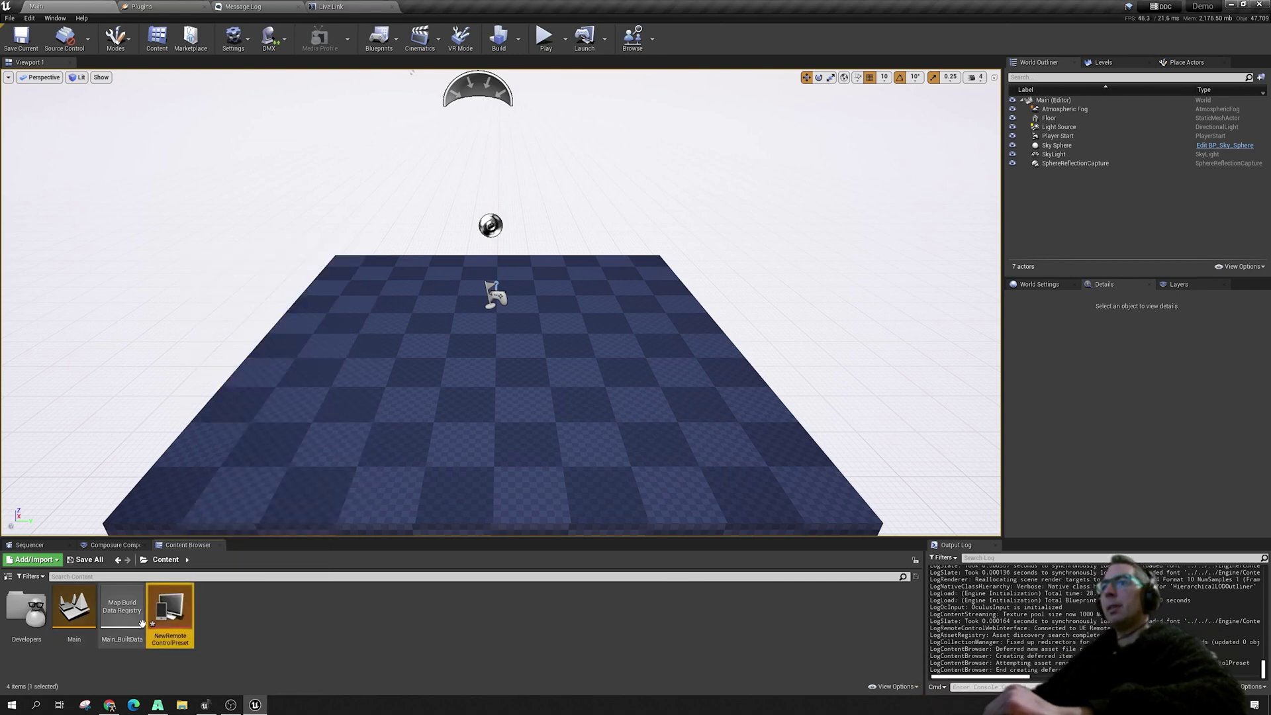
Open NewRemoteControlPreset and turn on Enable Log for incoming messages.
{"action": "double_click", "coordinate": [159, 610]}
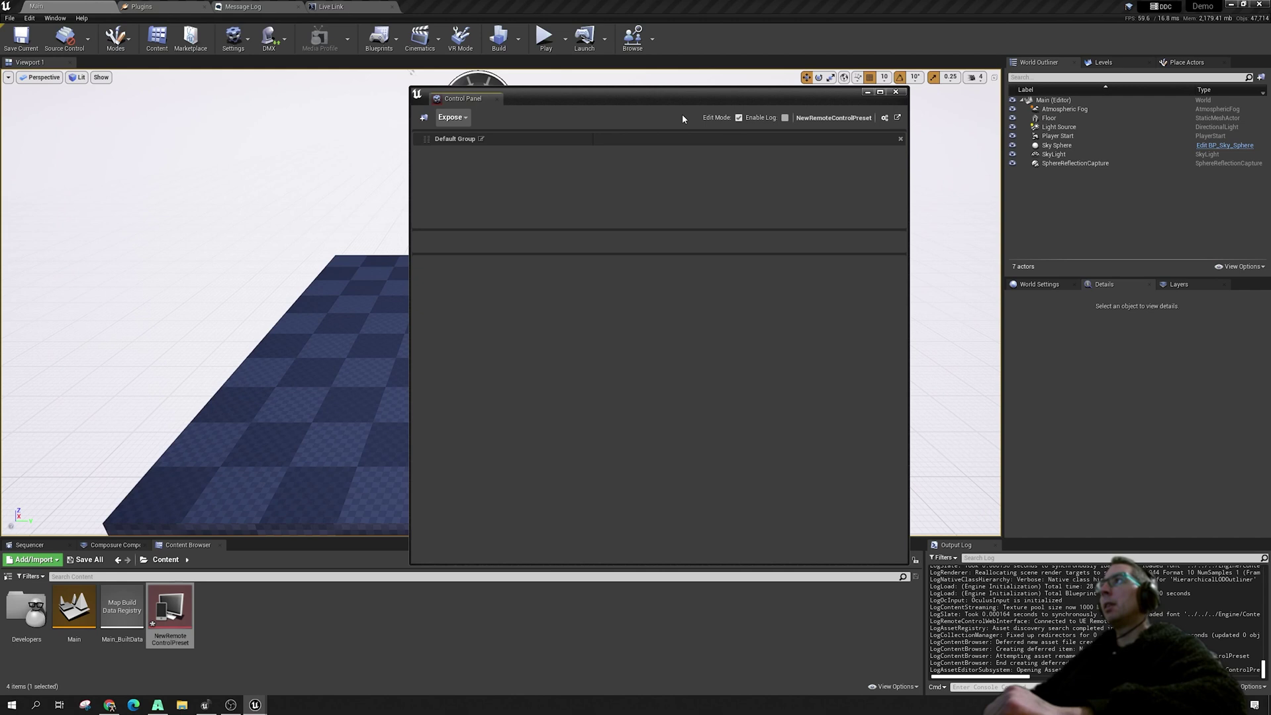
{"action": "left_click", "coordinate": [785, 118]}
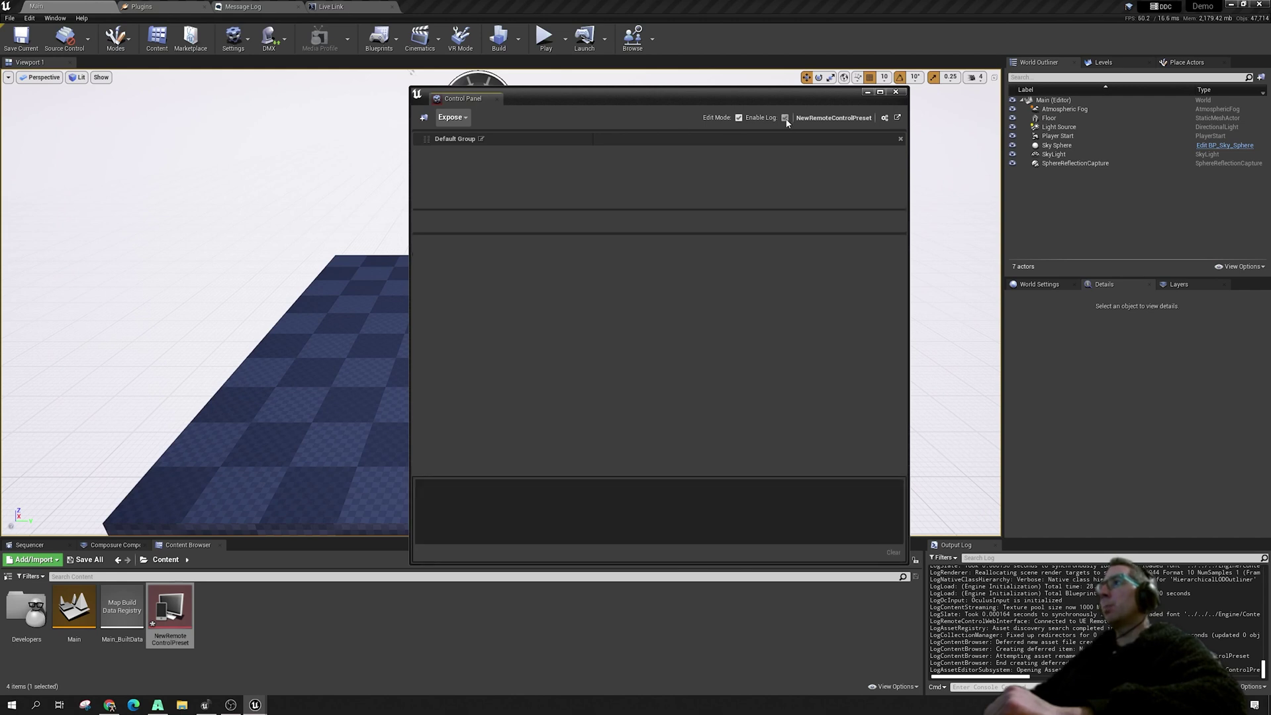
{"action": "left_click_drag", "start_coordinate": [796, 97], "coordinate": [783, 97]}
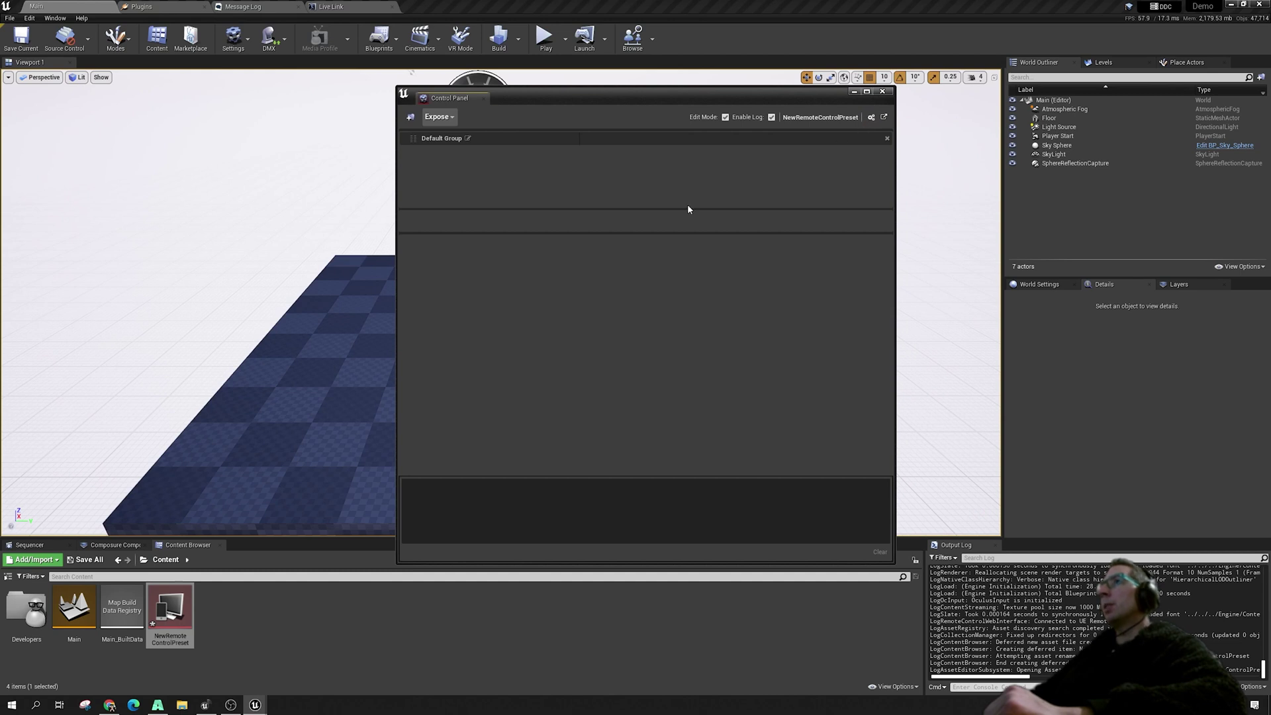
{"action": "left_click_drag", "start_coordinate": [622, 97], "coordinate": [613, 94]}
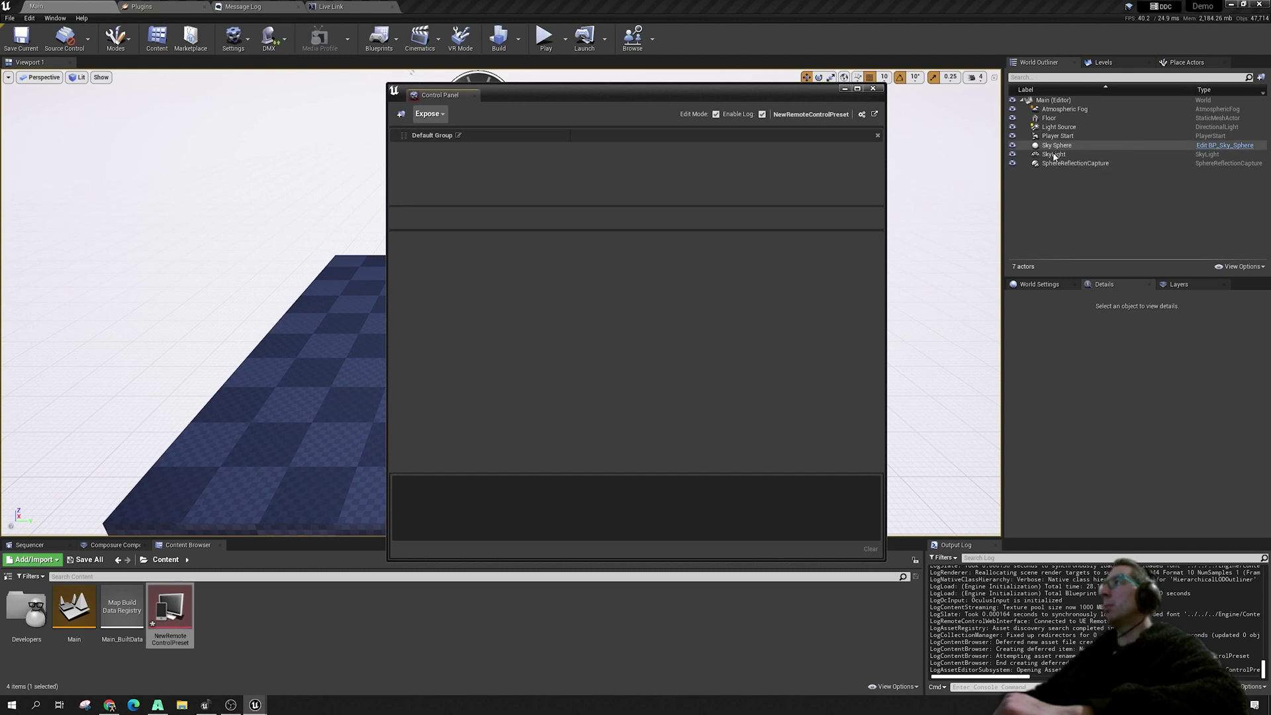
Select Light Source, expose its Intensity to the preset, and show that entity's settings.
{"action": "left_click", "coordinate": [1057, 127]}
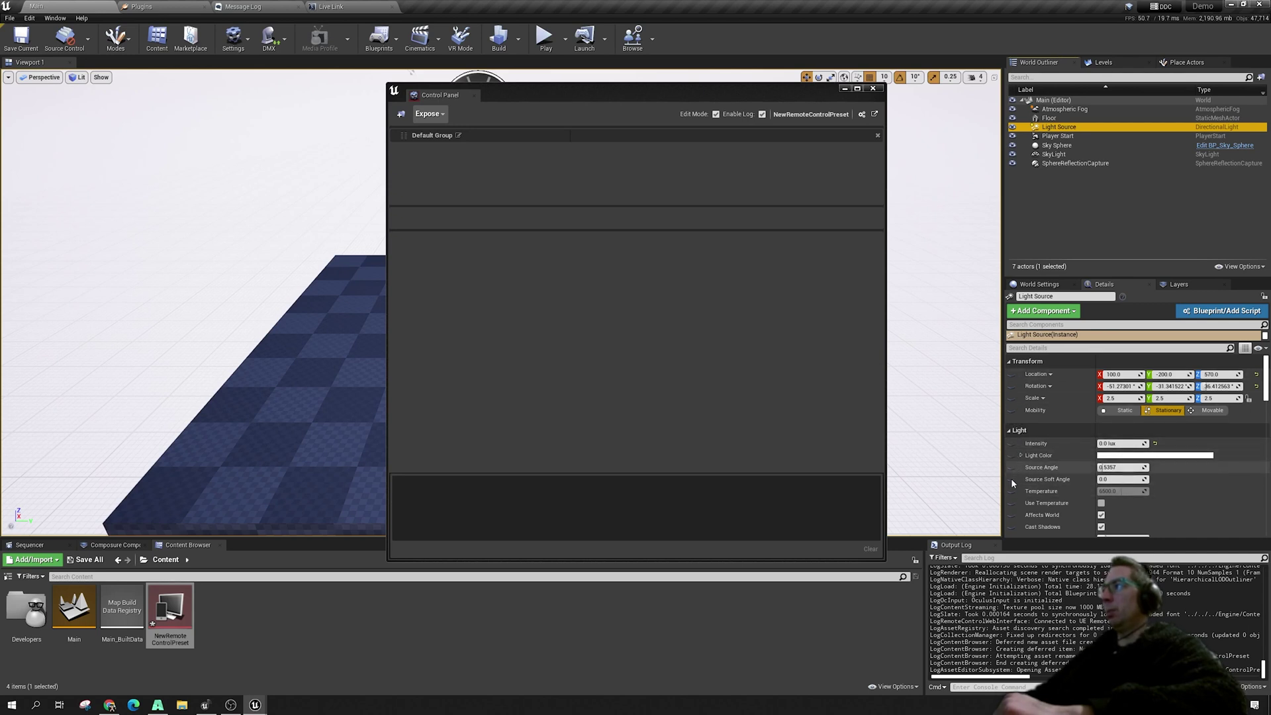
{"action": "left_click", "coordinate": [1012, 442]}
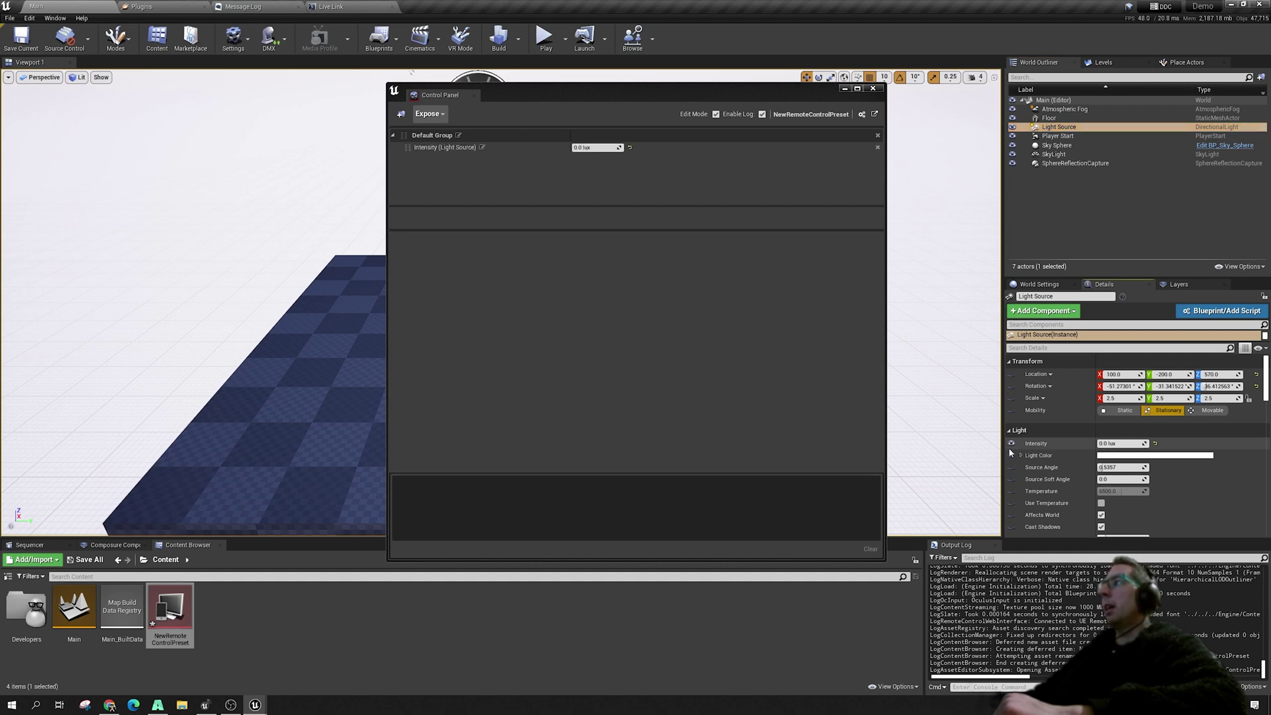
{"action": "left_click", "coordinate": [443, 148]}
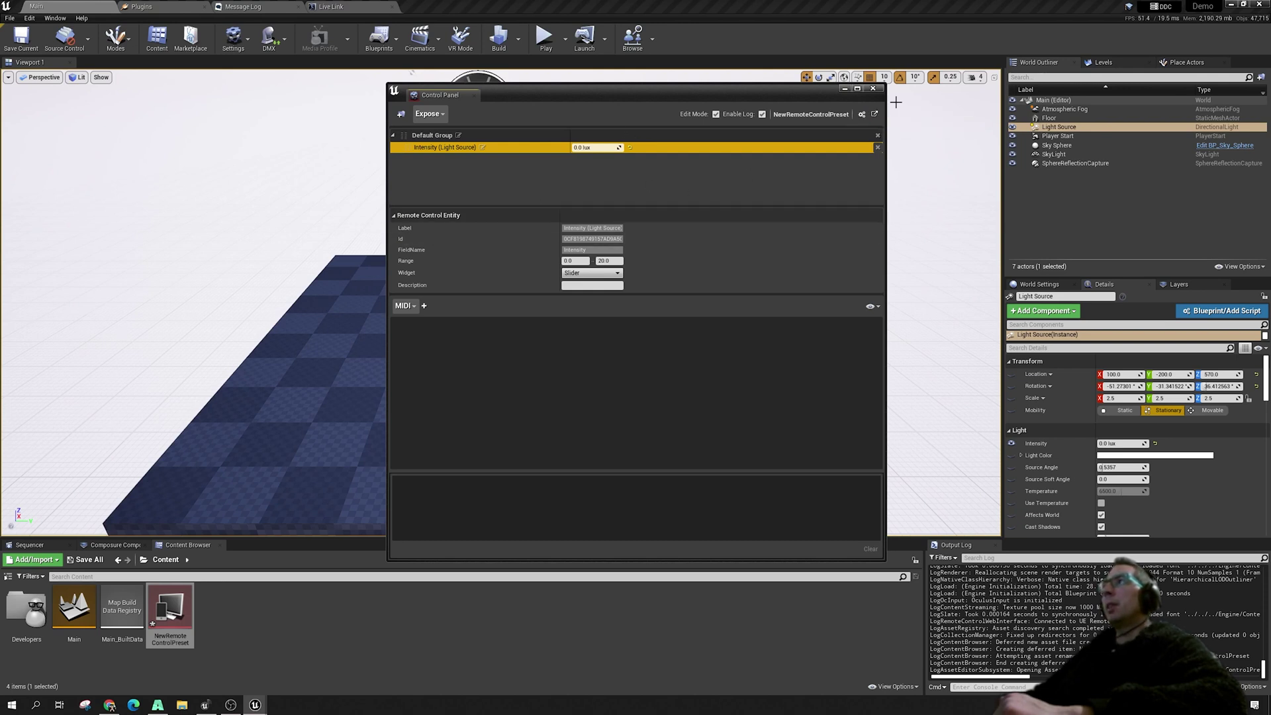
Add an OSC protocol mapping to Intensity and select its placeholder path name 'None'.
{"action": "left_click", "coordinate": [414, 306]}
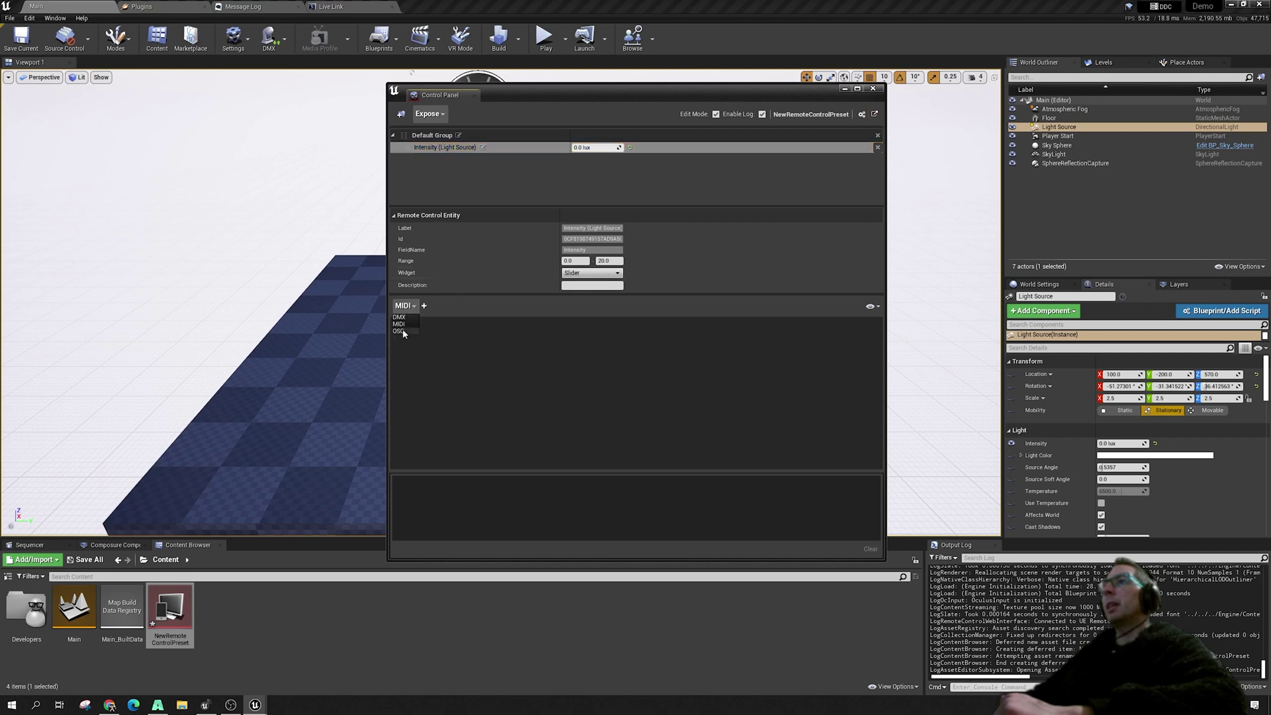
{"action": "left_click", "coordinate": [401, 331]}
{"action": "left_click", "coordinate": [422, 308]}
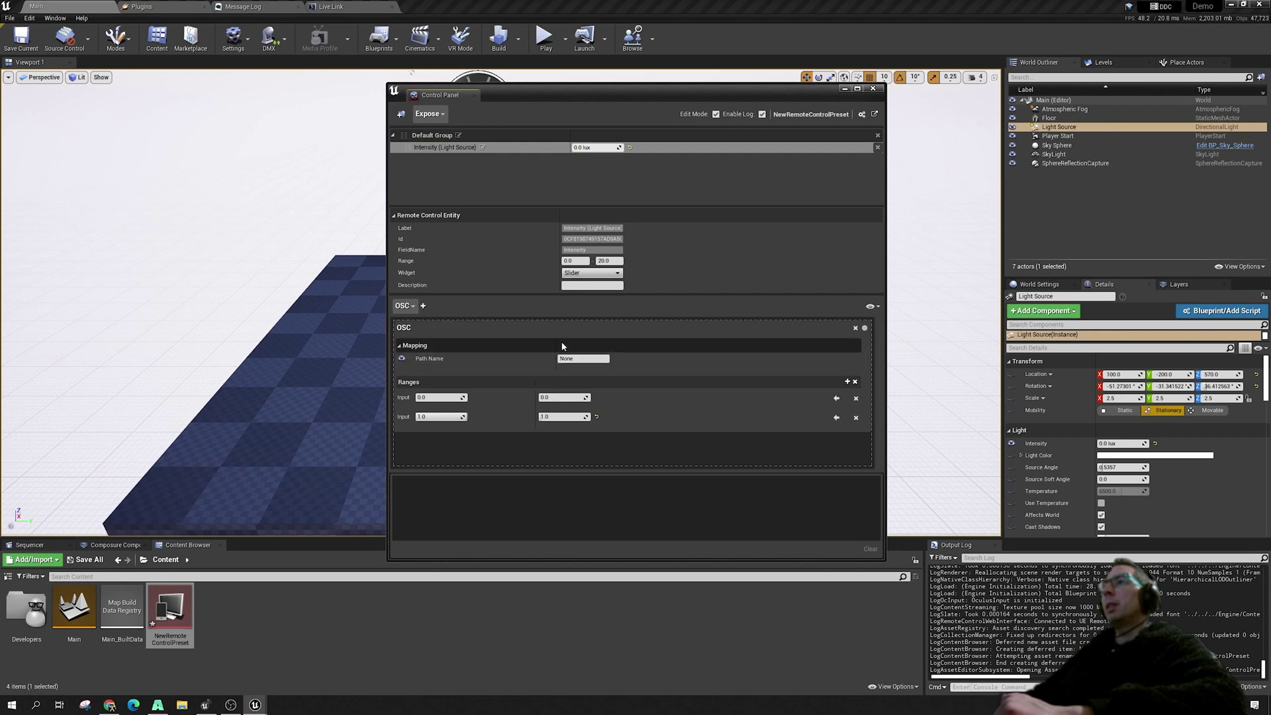
{"action": "left_click", "coordinate": [588, 359]}
{"action": "double_click", "coordinate": [588, 358]}
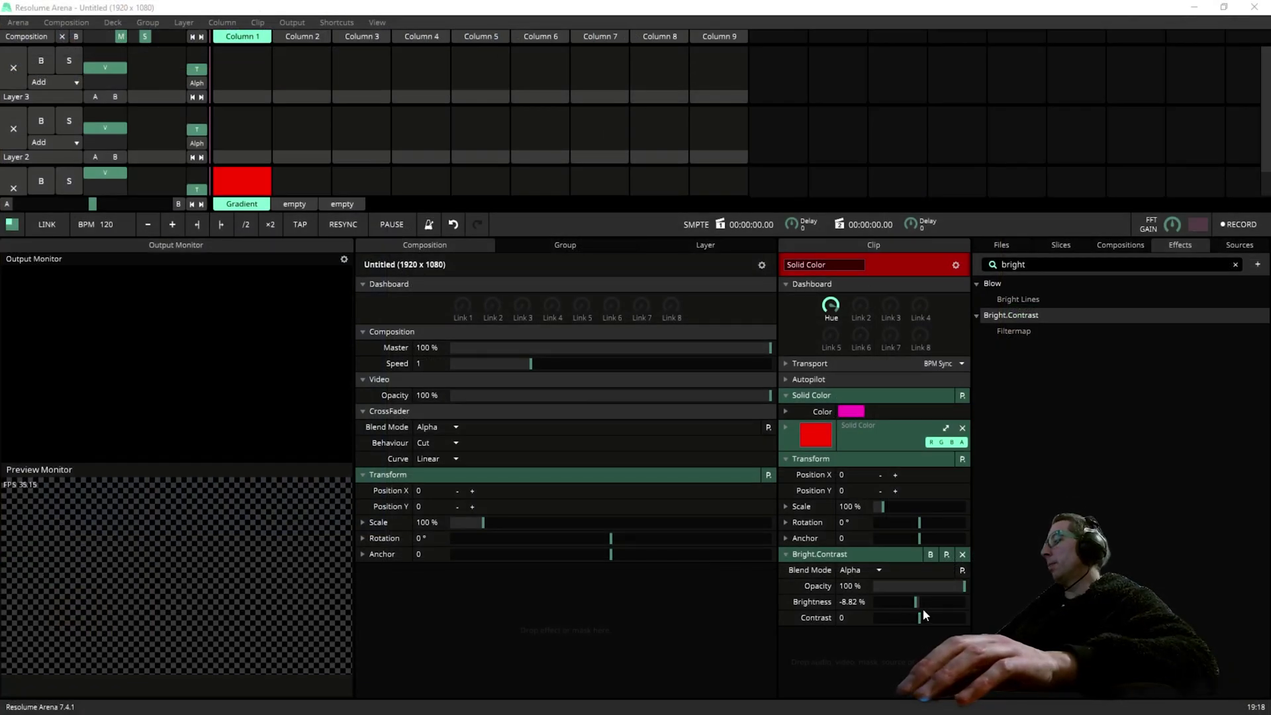
Nudge the Bright.Contrast brightness from -8.82% to -4.41% to send OSC messages.
{"action": "left_click_drag", "start_coordinate": [915, 601], "coordinate": [918, 602]}
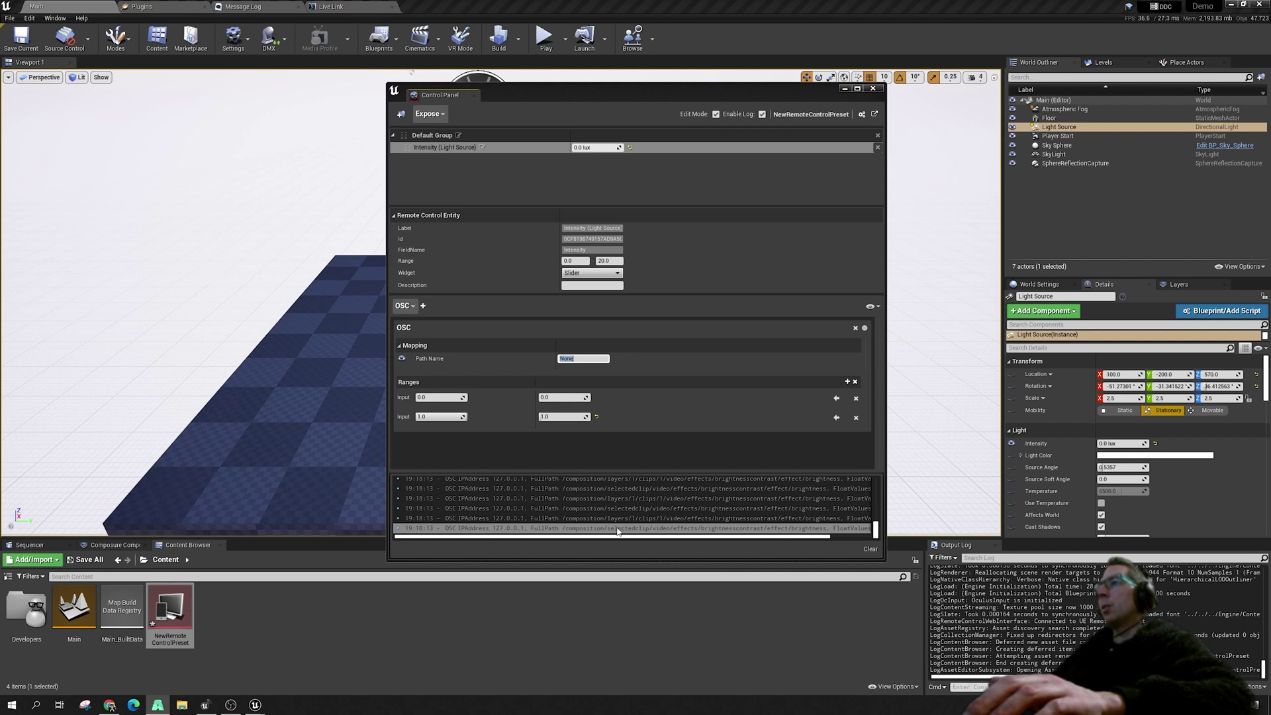
Set the OSC Path Name to /composition/selectclip/video/effects/brightnesscontrast/effect/brightness.
{"action": "left_click", "coordinate": [591, 358]}
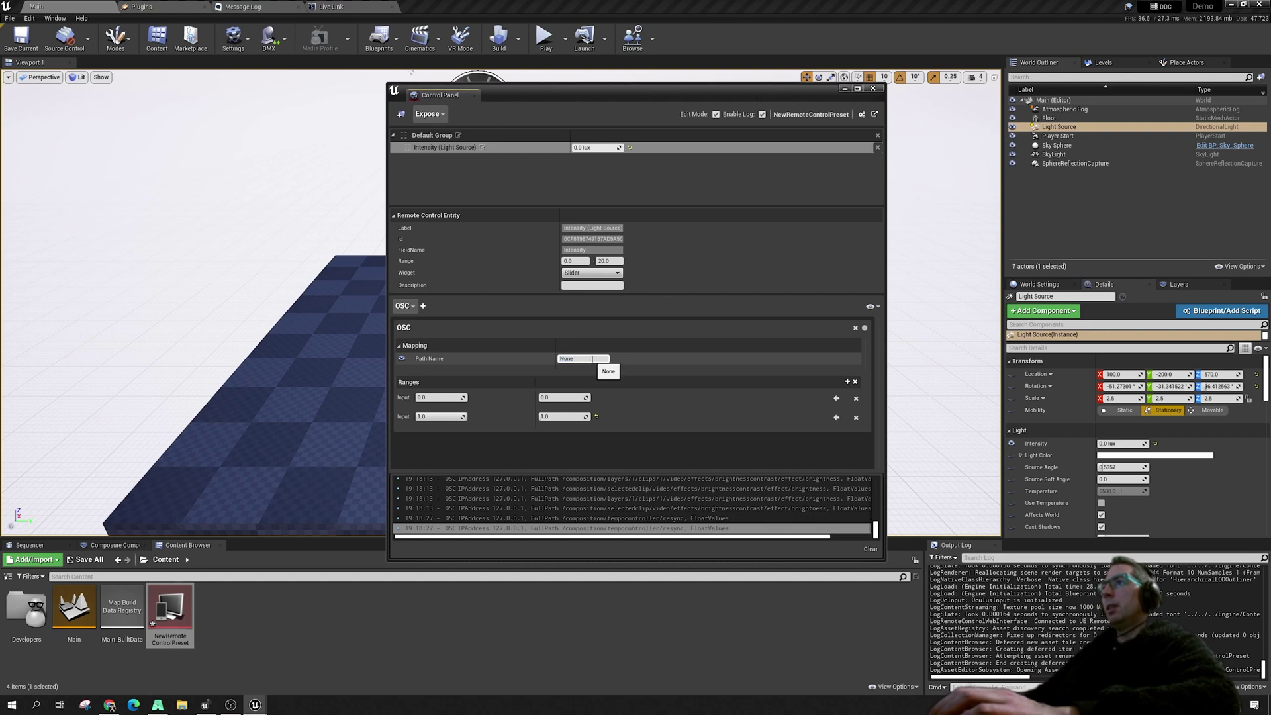
{"action": "double_click", "coordinate": [591, 358]}
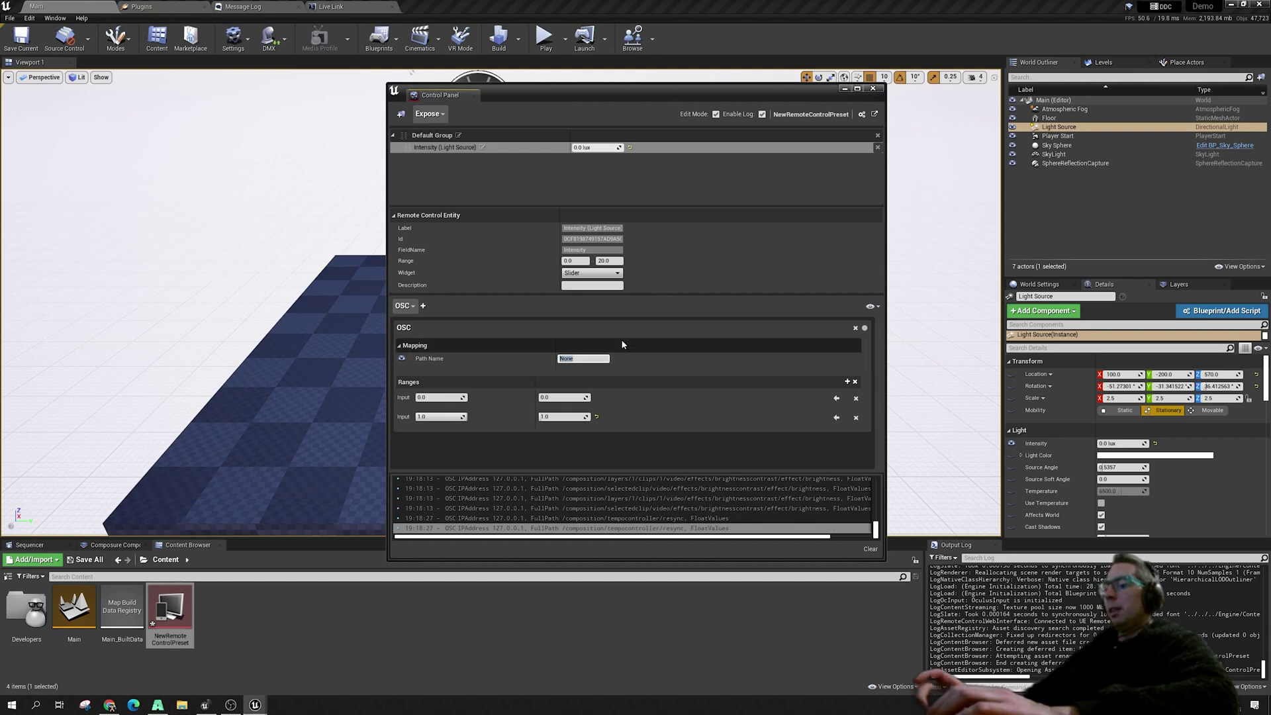
{"action": "type", "text": "/composition/selectclip/video"}
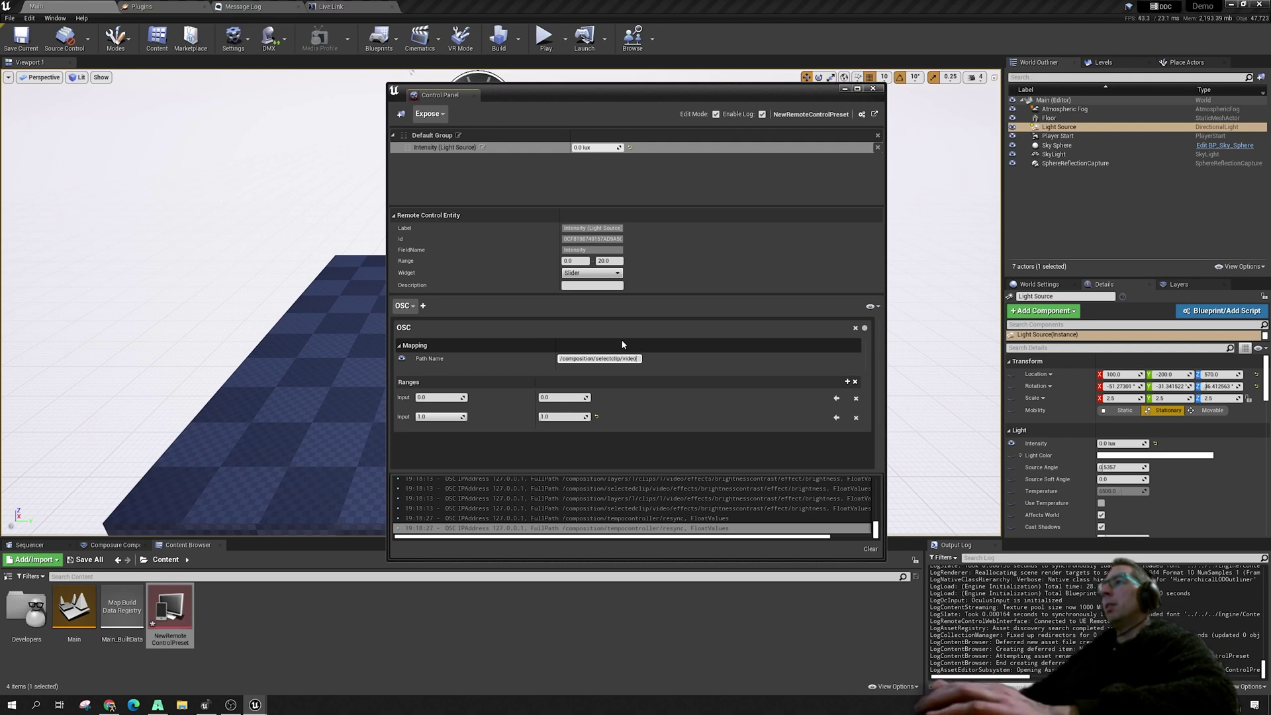
{"action": "type", "text": "/effects/brightn"}
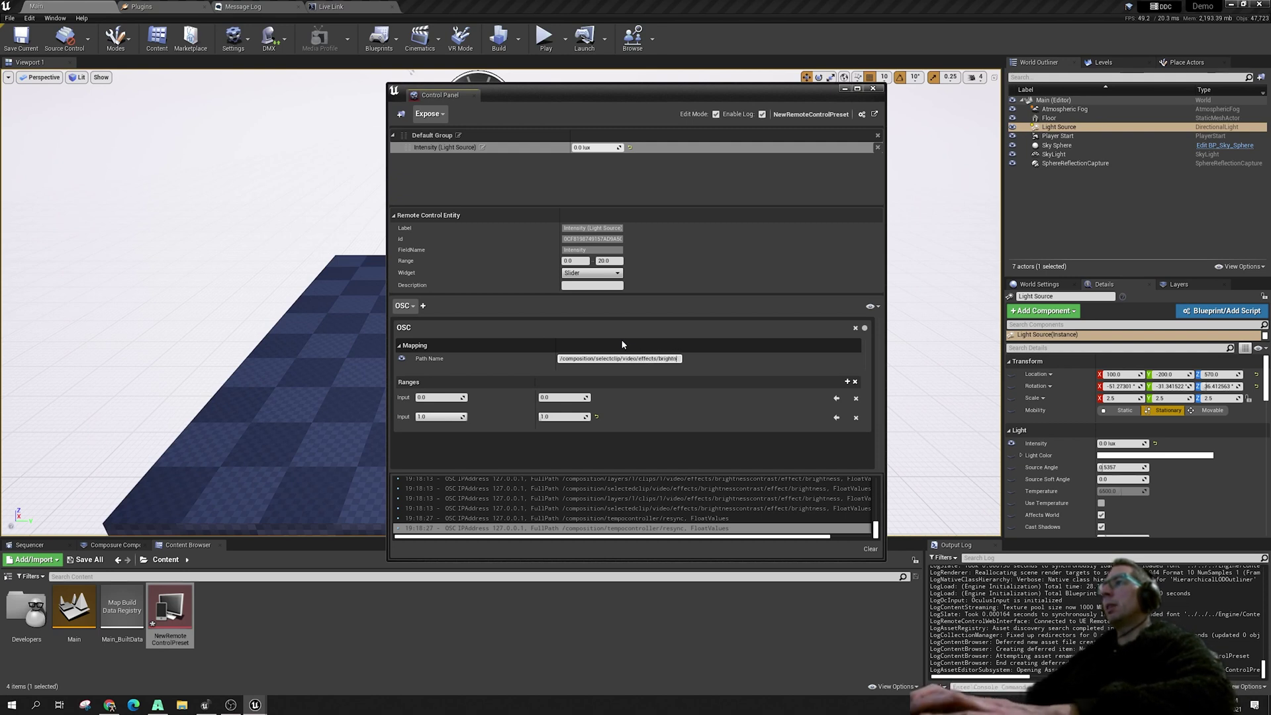
{"action": "type", "text": "esscontrast"}
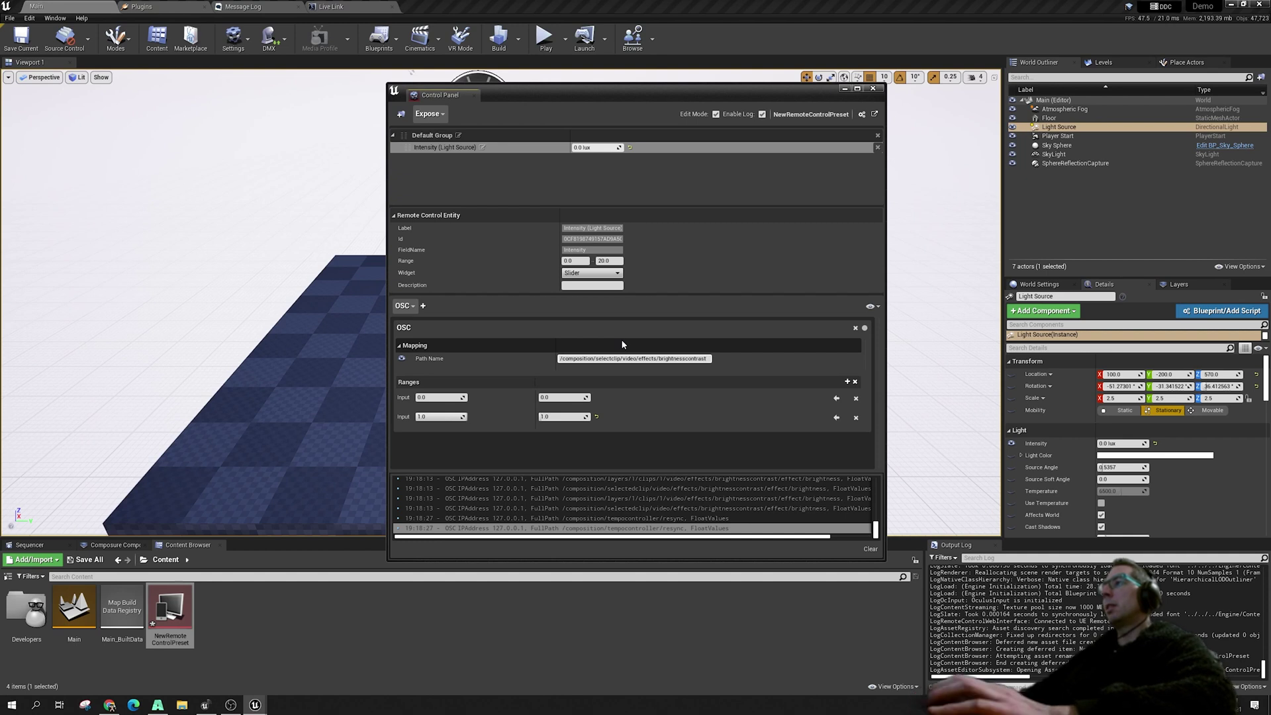
{"action": "type", "text": "/effects/"}
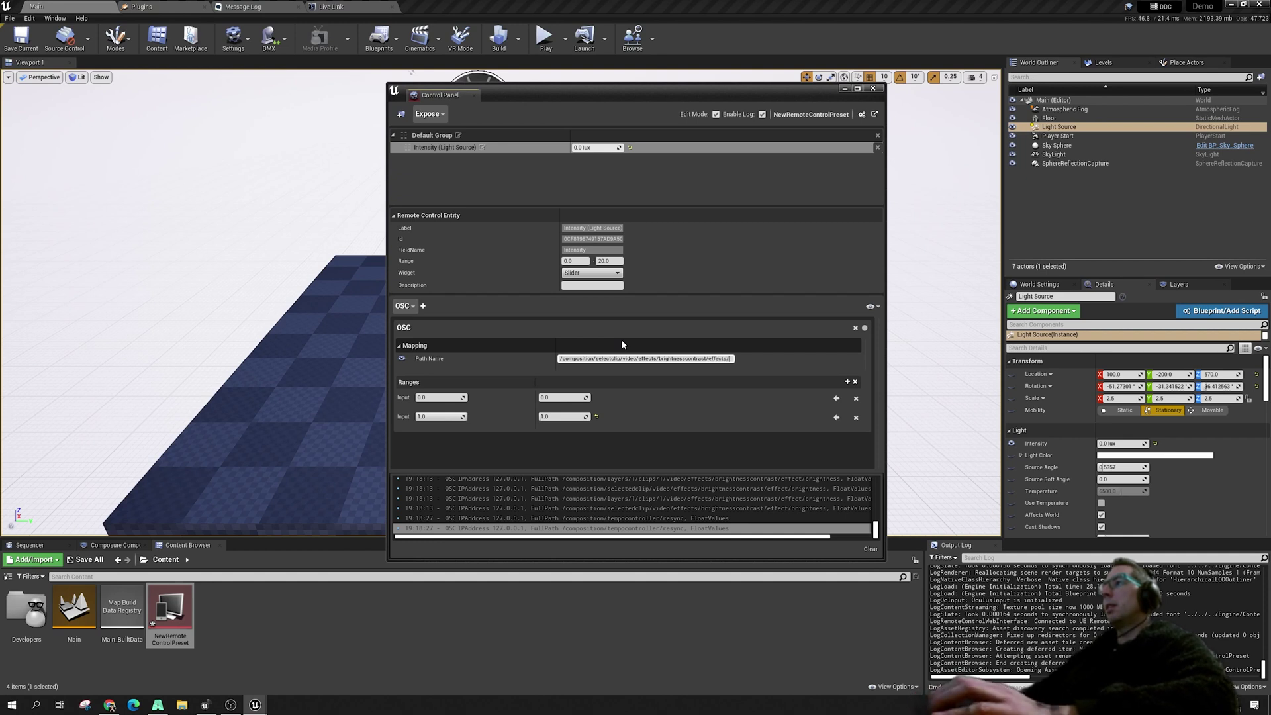
{"action": "key", "text": "BackSpace"}
{"action": "key", "text": "BackSpace"}
{"action": "type", "text": "/brightne"}
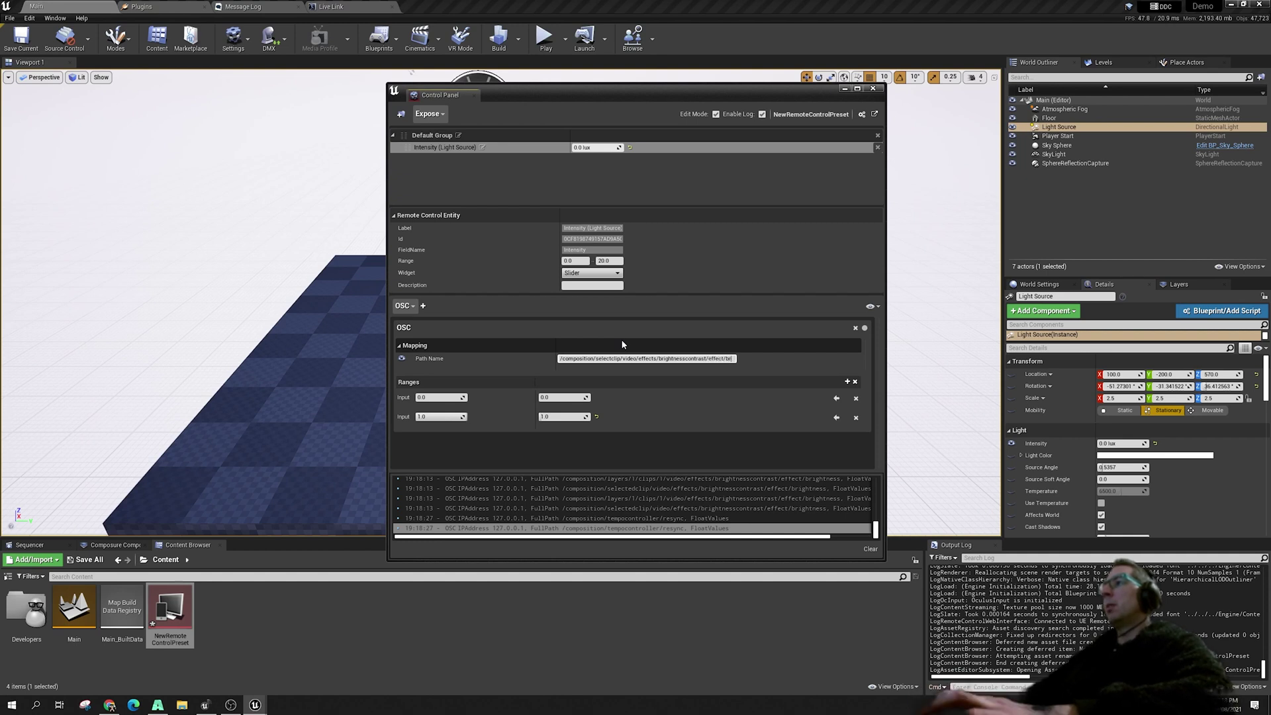
{"action": "type", "text": "ss"}
{"action": "key", "text": "Return"}
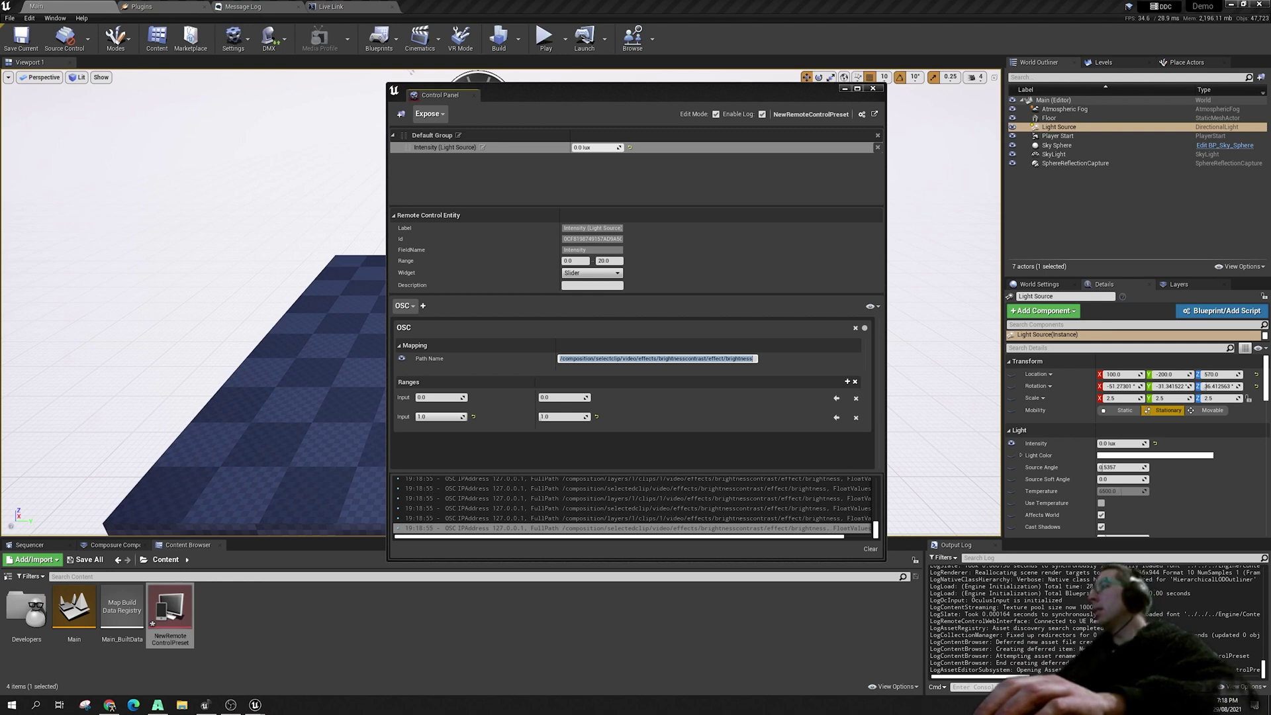
Insert 'ed' so the OSC path reads selectedclip, and commit the corrected path.
{"action": "left_click", "coordinate": [573, 366]}
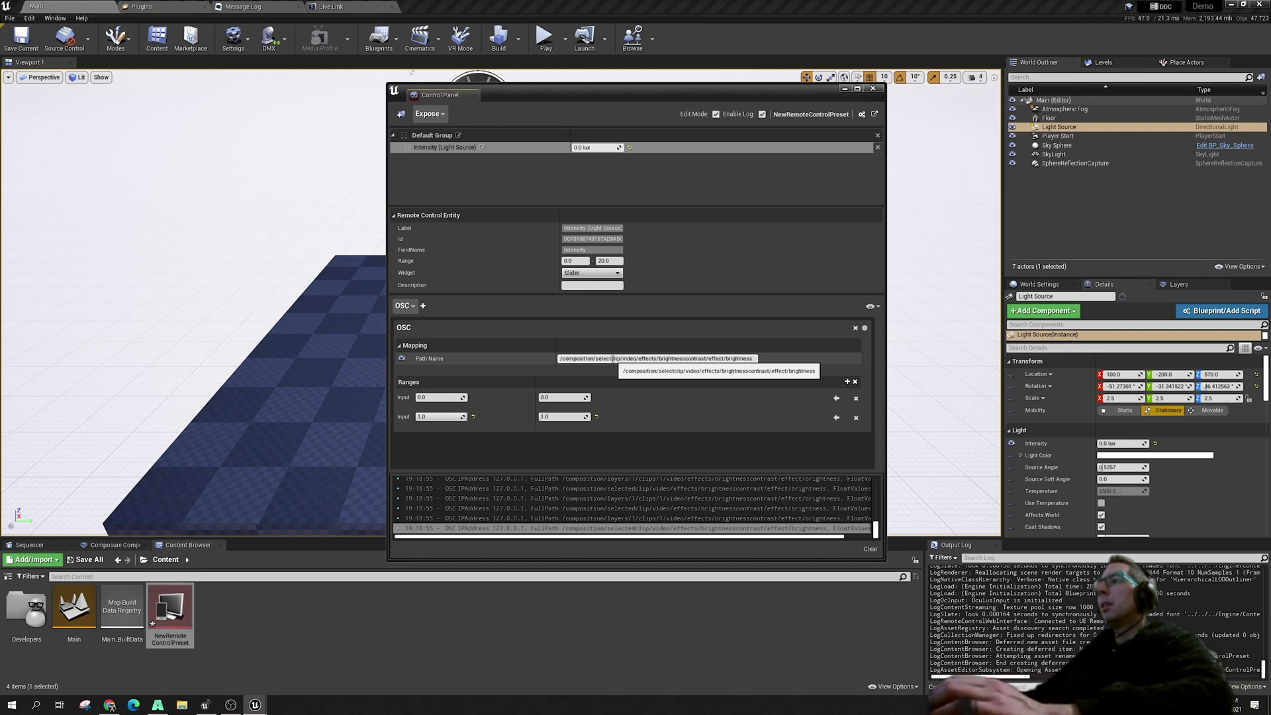
{"action": "left_click", "coordinate": [613, 358]}
{"action": "type", "text": "ed"}
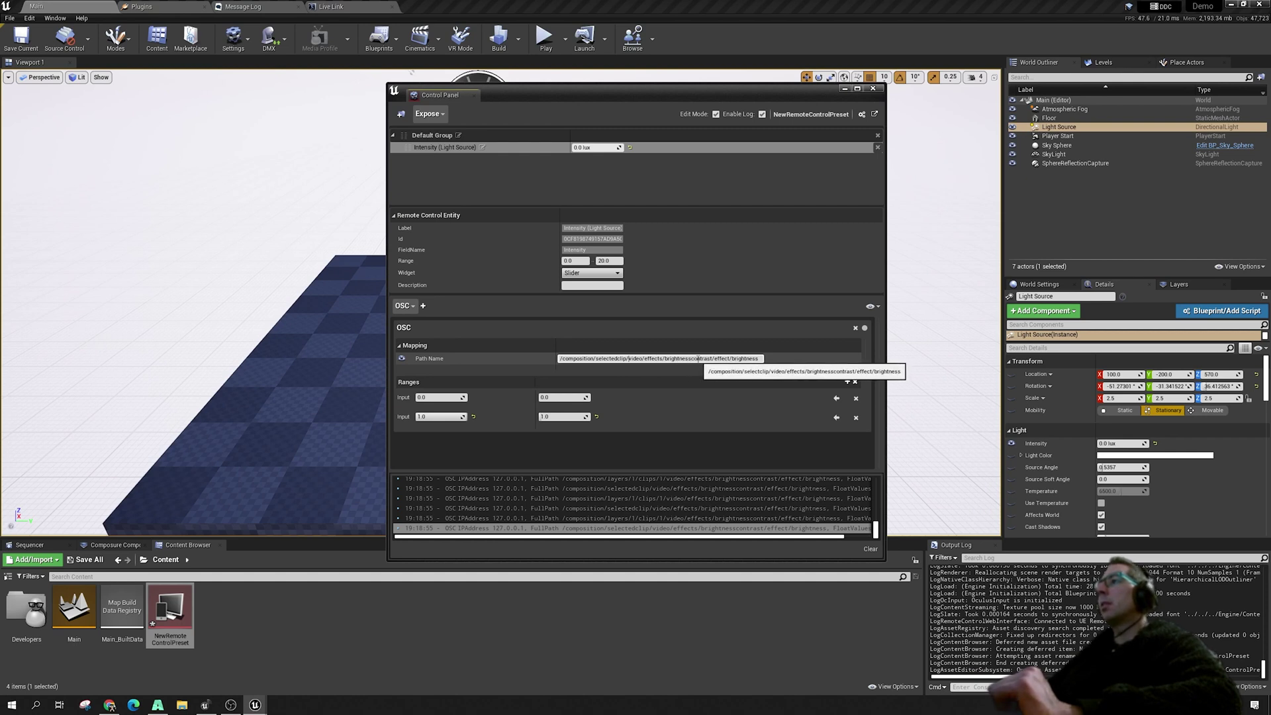
{"action": "left_click", "coordinate": [662, 358]}
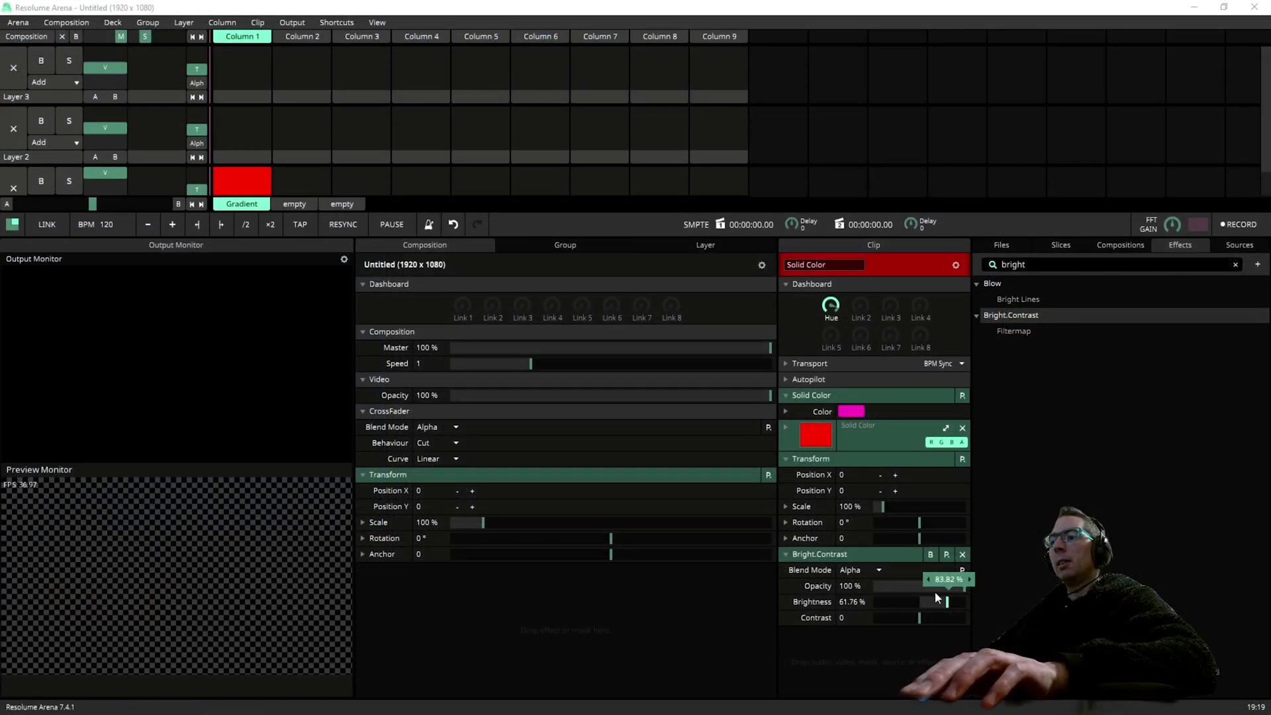
Sweep the Bright.Contrast Brightness slider left to send new intensity values over OSC.
{"action": "left_click_drag", "start_coordinate": [964, 601], "coordinate": [838, 606]}
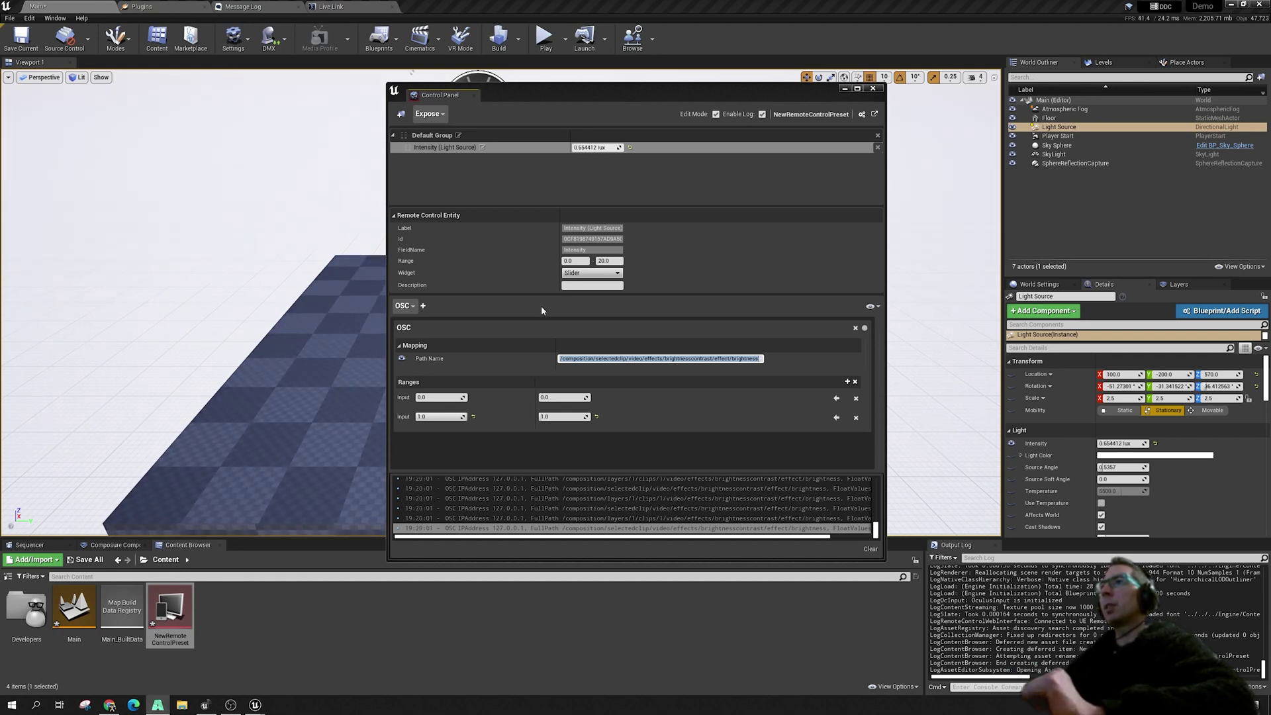
Add a MIDI mapping to Intensity with Control Change as its event type.
{"action": "left_click", "coordinate": [411, 308]}
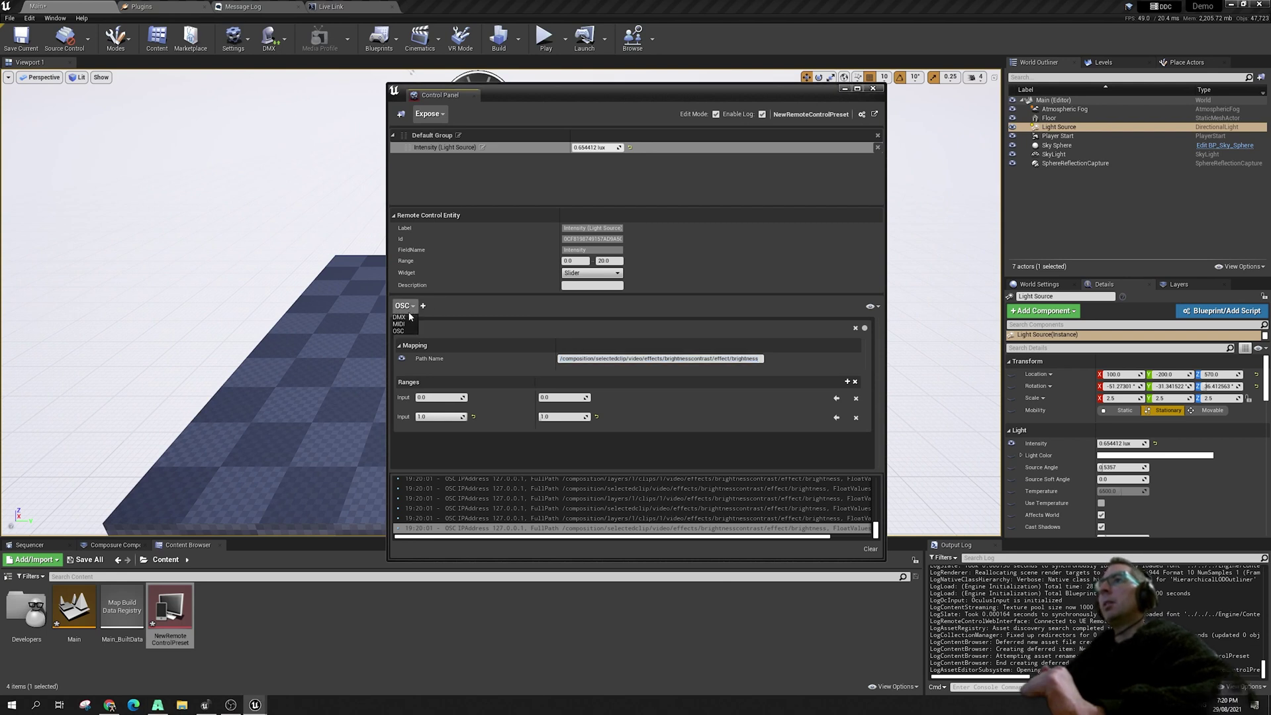
{"action": "left_click", "coordinate": [404, 325]}
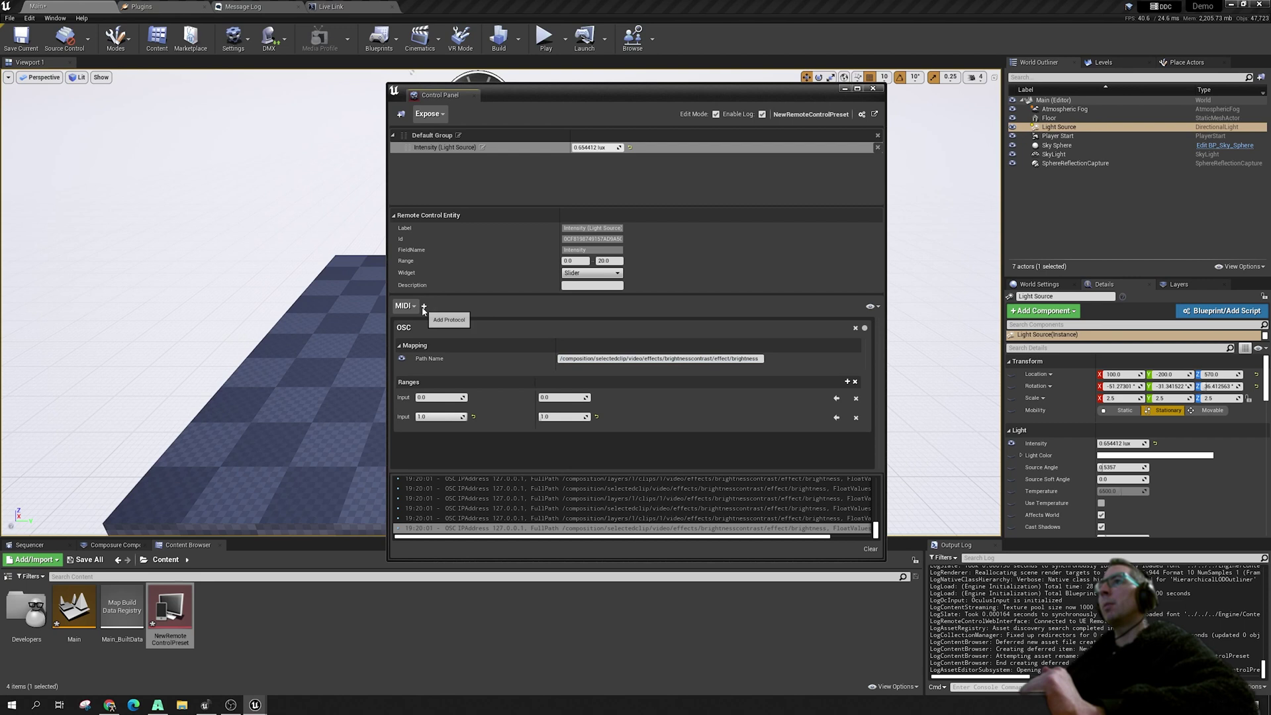
{"action": "left_click", "coordinate": [423, 306]}
{"action": "left_click_drag", "start_coordinate": [881, 413], "coordinate": [886, 468]}
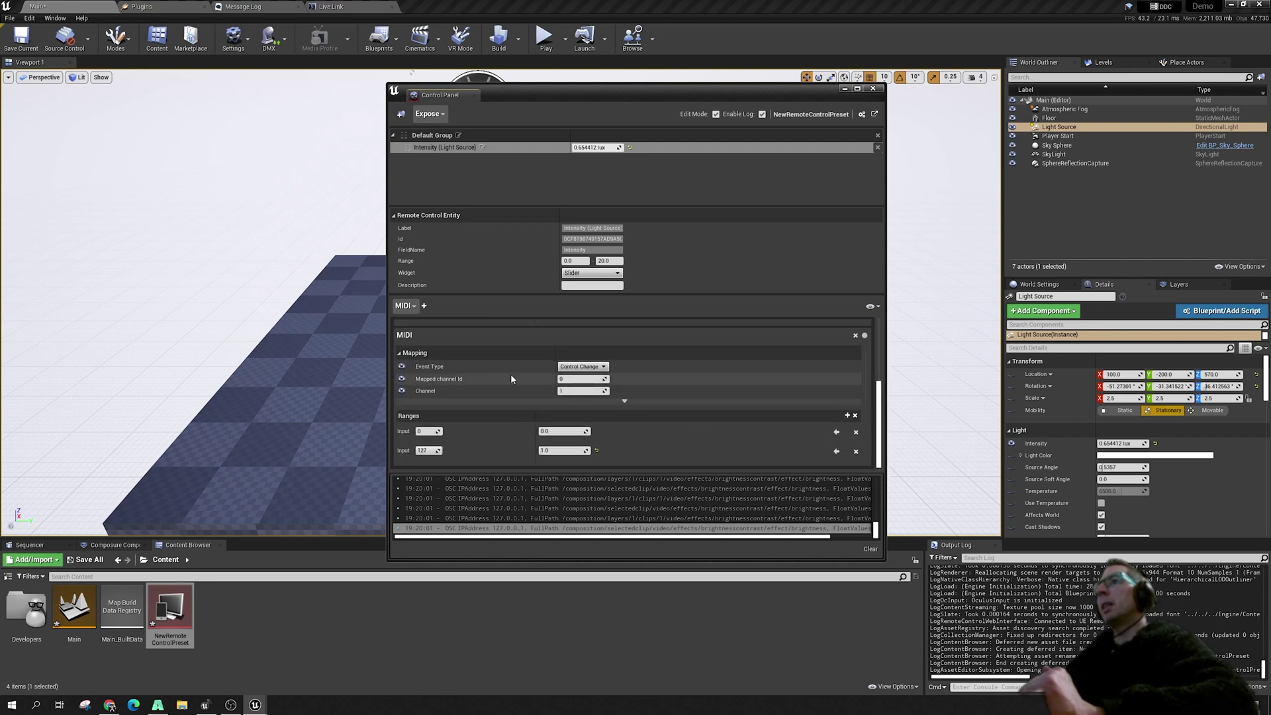
{"action": "left_click", "coordinate": [586, 367]}
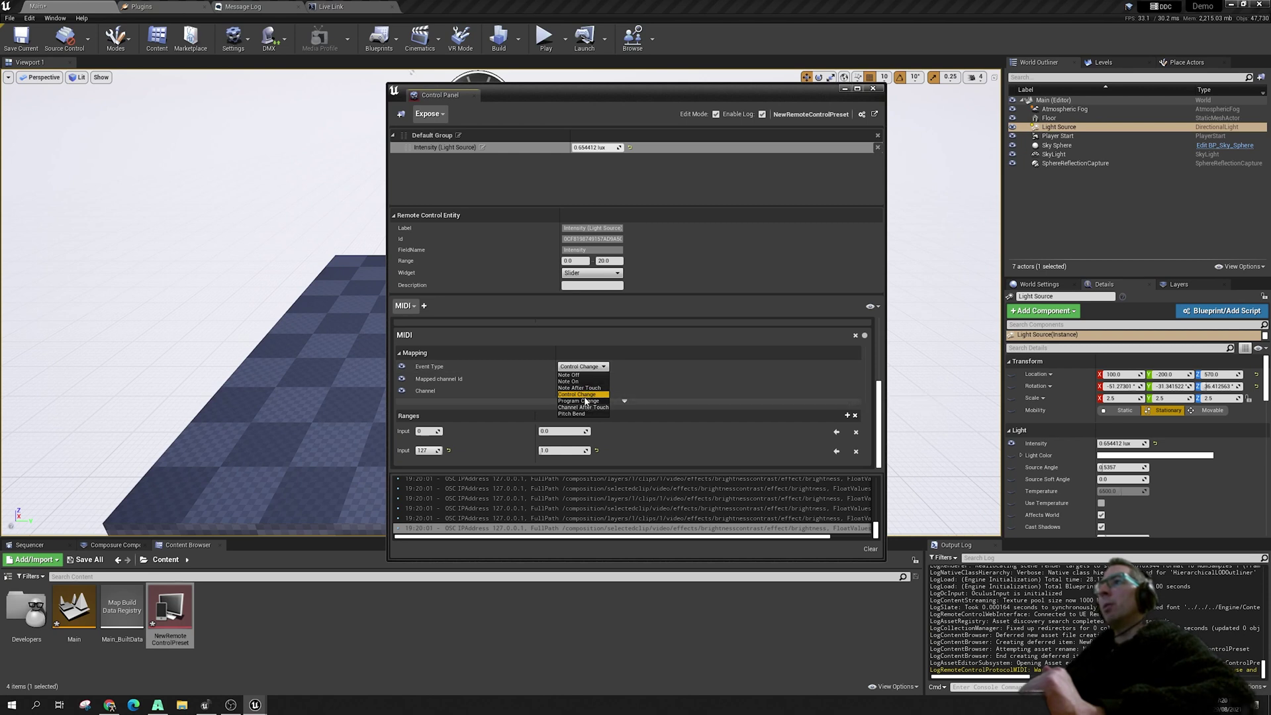
{"action": "left_click", "coordinate": [582, 394]}
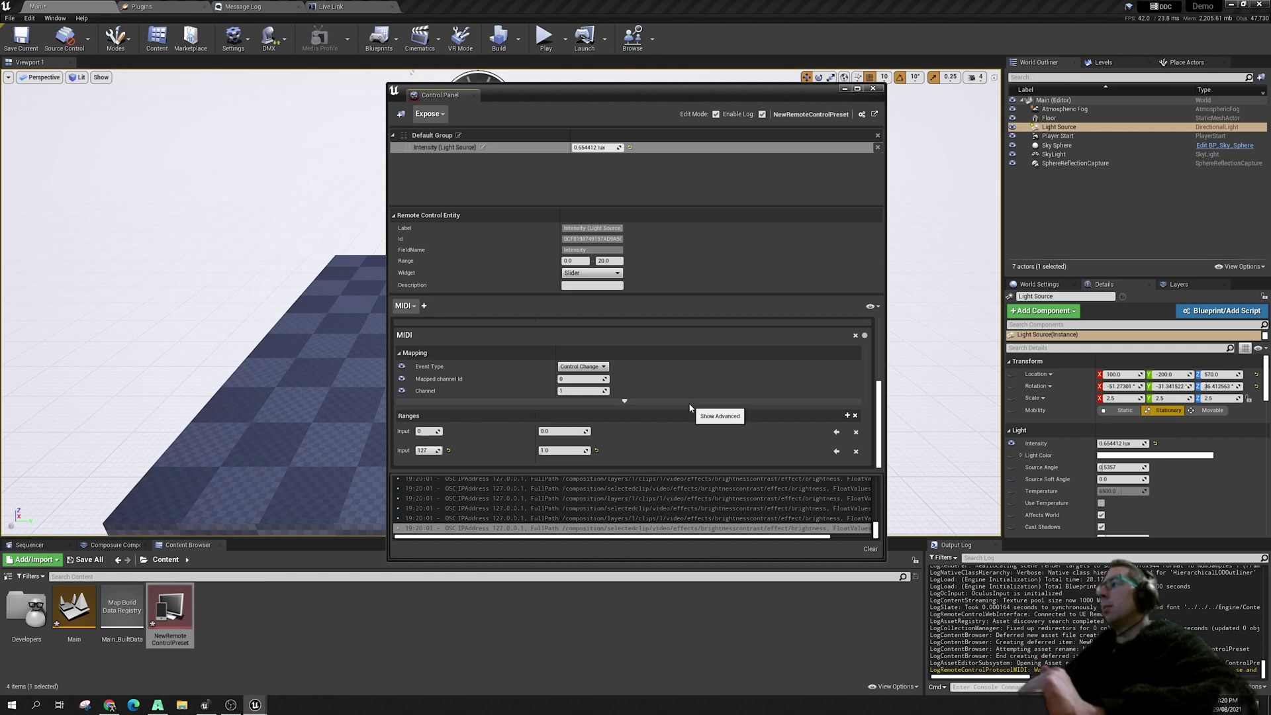
{"action": "scroll", "coordinate": [788, 421], "scroll_direction": "up", "scroll_amount": 3}
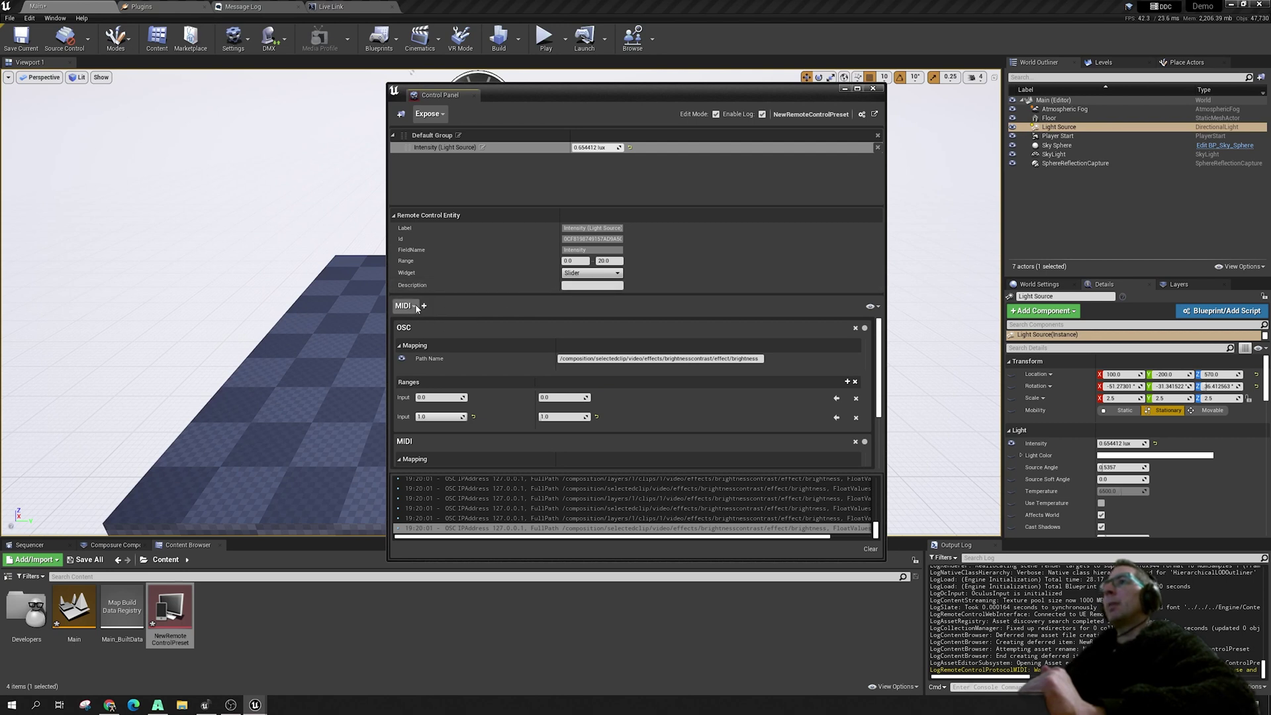
Add a DMX binding to Intensity on Universe 1, channel 1, 8-bit, mapping 0–255 to 0.0–1.0.
{"action": "left_click", "coordinate": [401, 317]}
{"action": "left_click", "coordinate": [425, 306]}
{"action": "scroll", "coordinate": [774, 424], "scroll_direction": "down", "scroll_amount": 3}
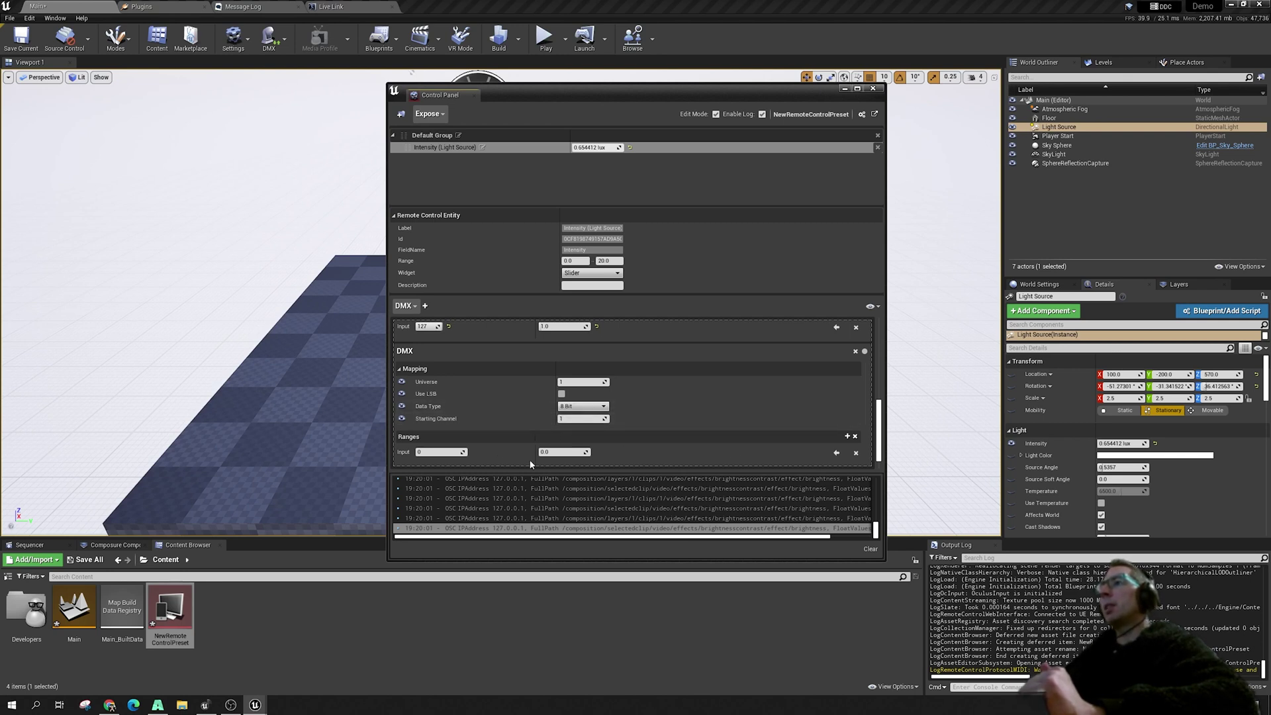
{"action": "scroll", "coordinate": [703, 420], "scroll_direction": "down", "scroll_amount": 1}
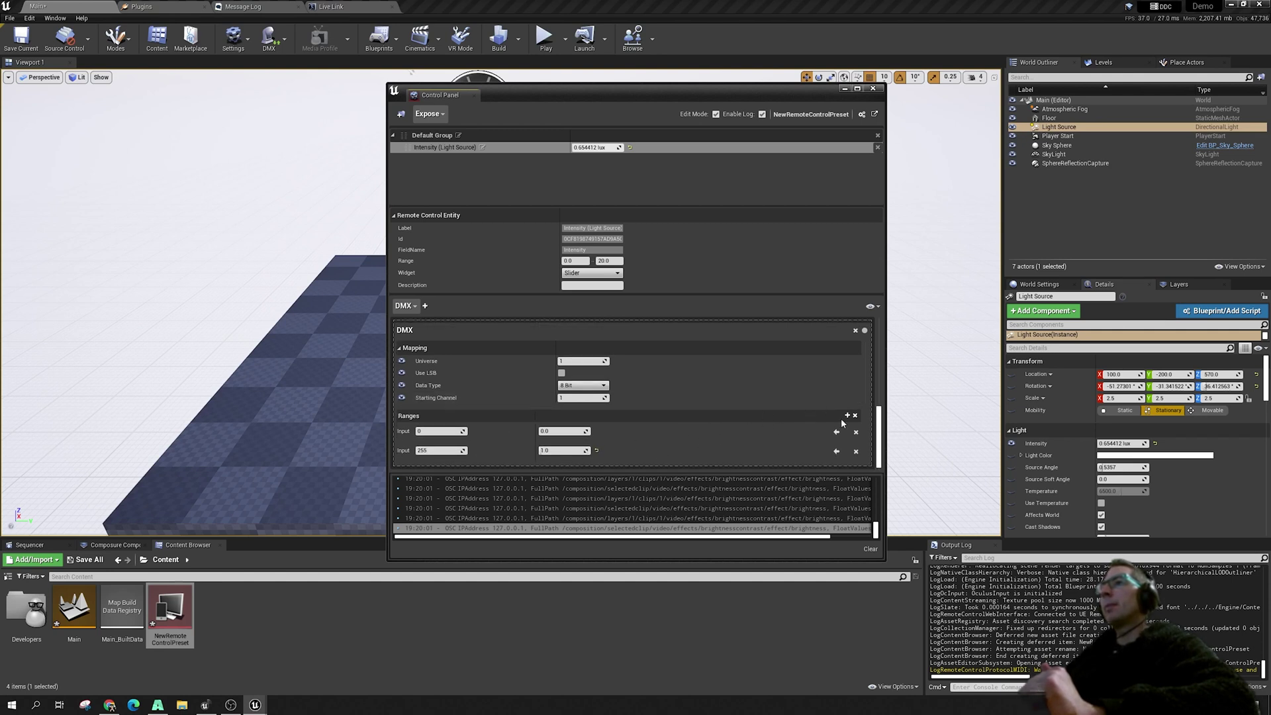
{"action": "scroll", "coordinate": [772, 408], "scroll_direction": "up", "scroll_amount": 8}
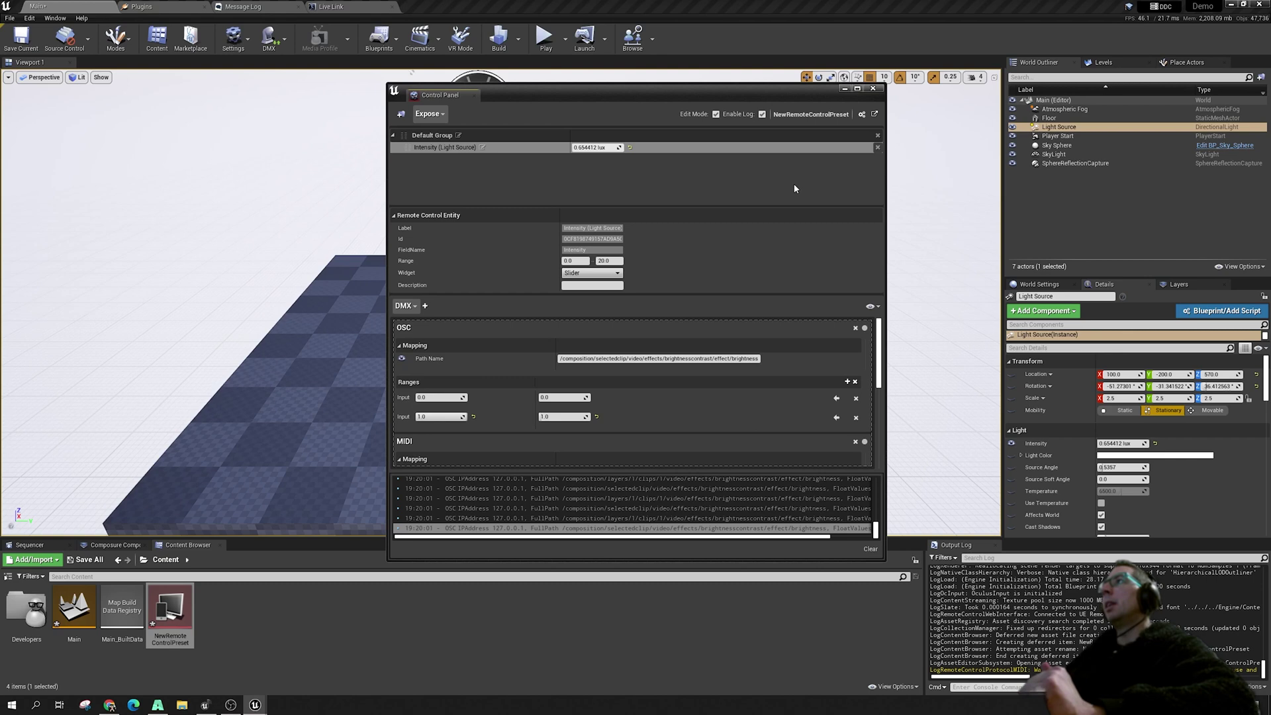
Launch the web app for NewRemoteControlPreset in design mode and list its exposed properties.
{"action": "left_click", "coordinate": [874, 114]}
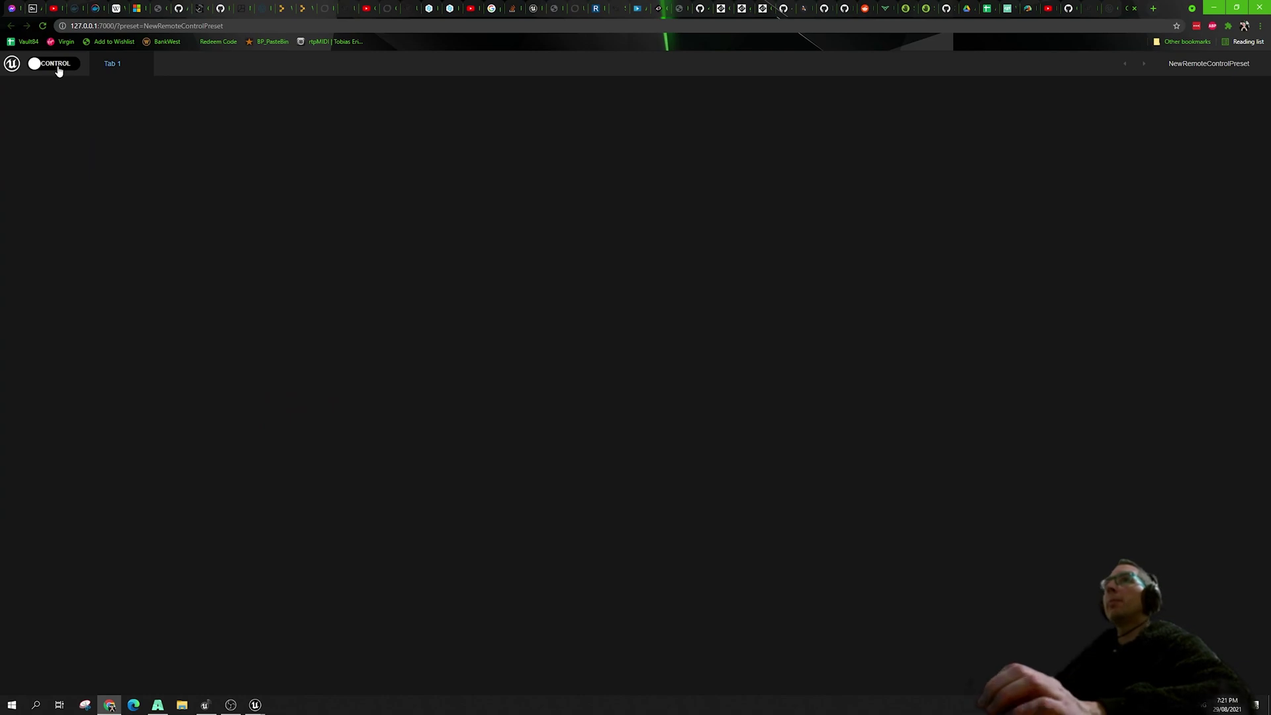
{"action": "left_click", "coordinate": [54, 64]}
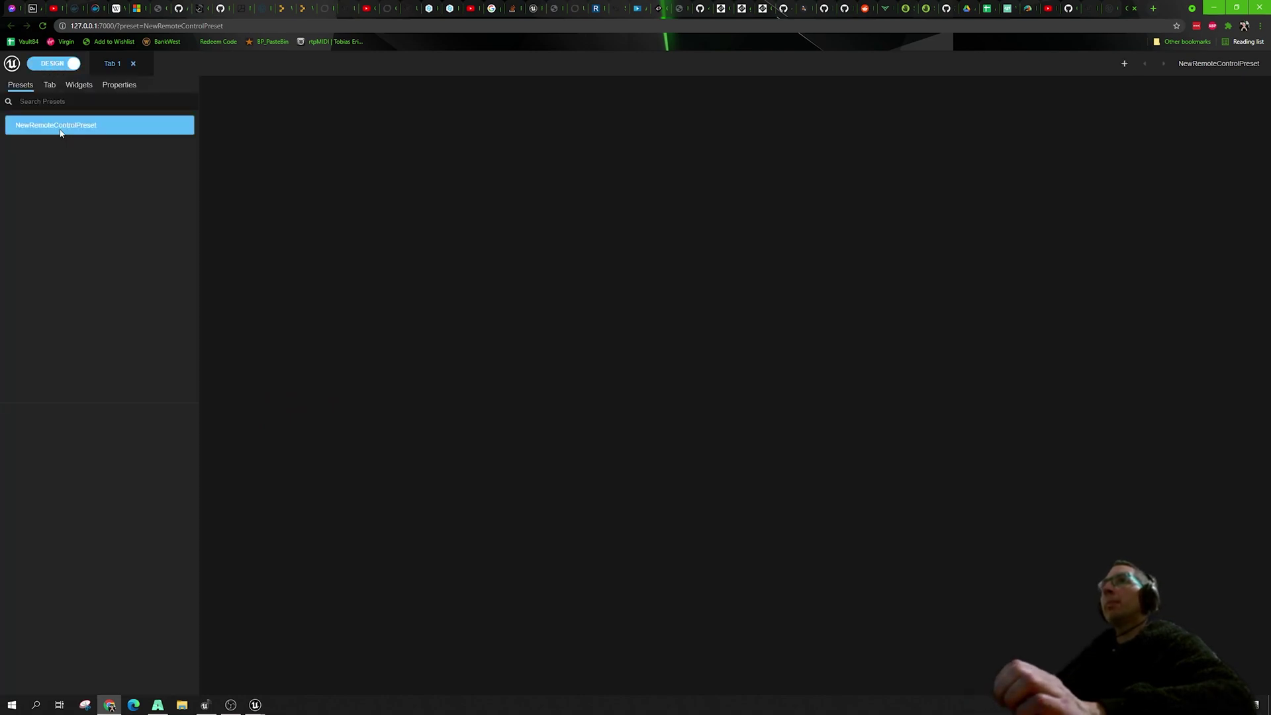
{"action": "left_click", "coordinate": [50, 87]}
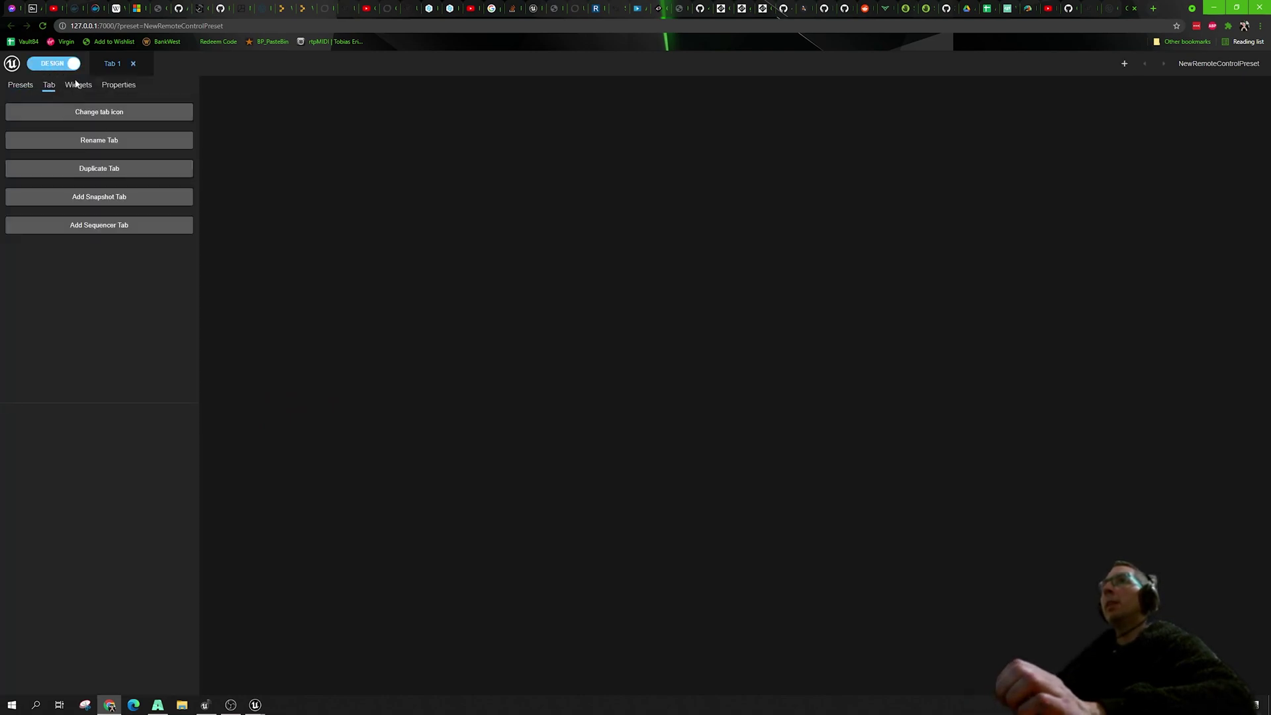
{"action": "left_click", "coordinate": [78, 88]}
{"action": "left_click", "coordinate": [117, 86]}
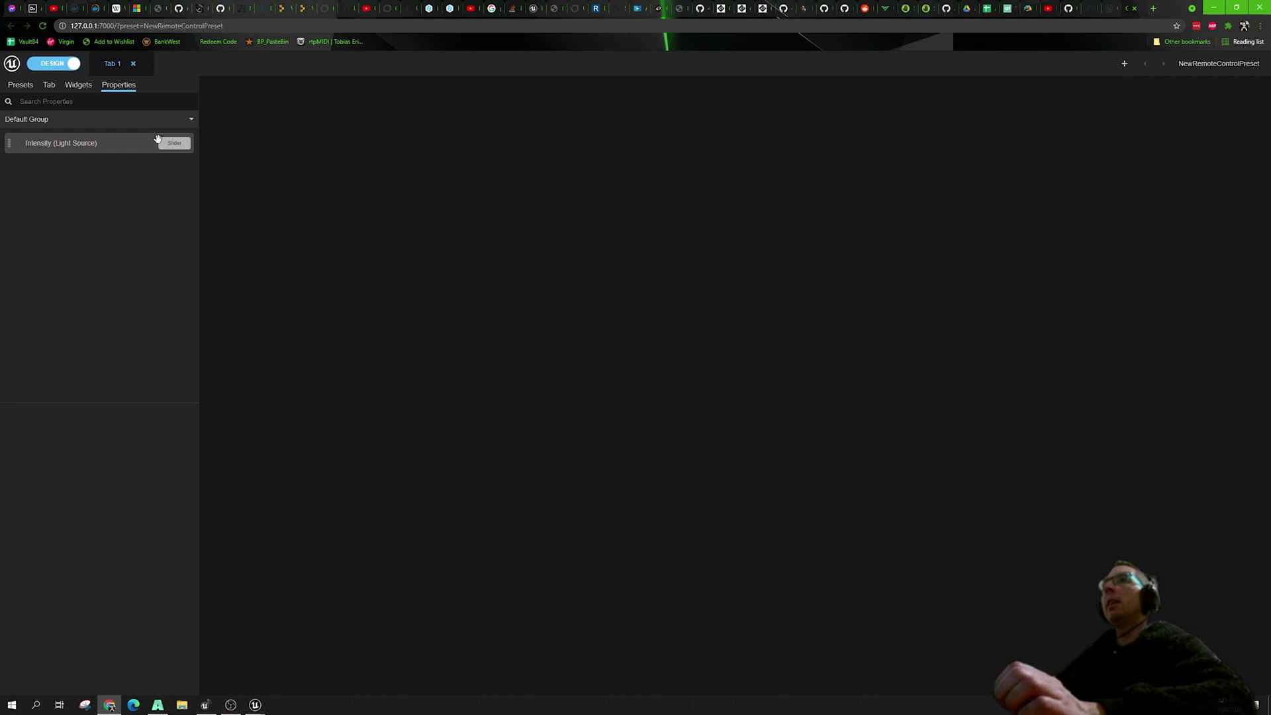
Keep Slider as the widget type for Intensity (Light Source), ranging 0–20.
{"action": "left_click", "coordinate": [126, 144]}
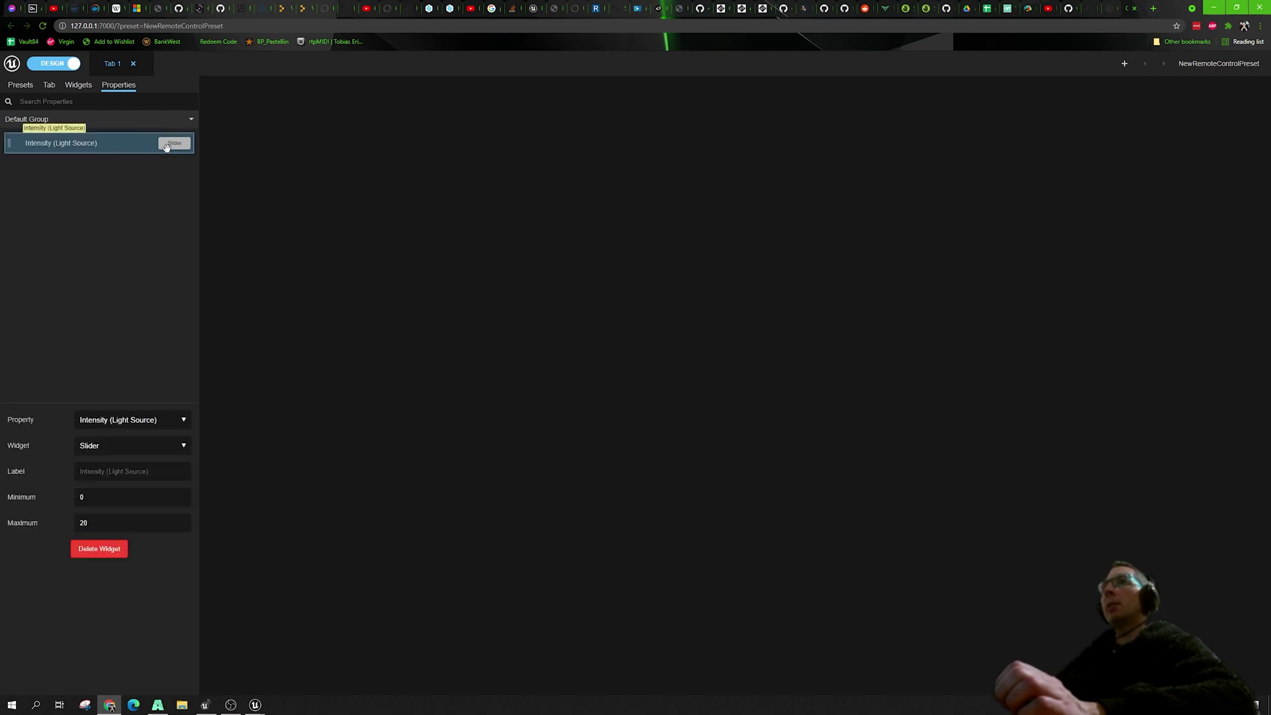
{"action": "left_click", "coordinate": [157, 449]}
{"action": "left_click", "coordinate": [155, 441]}
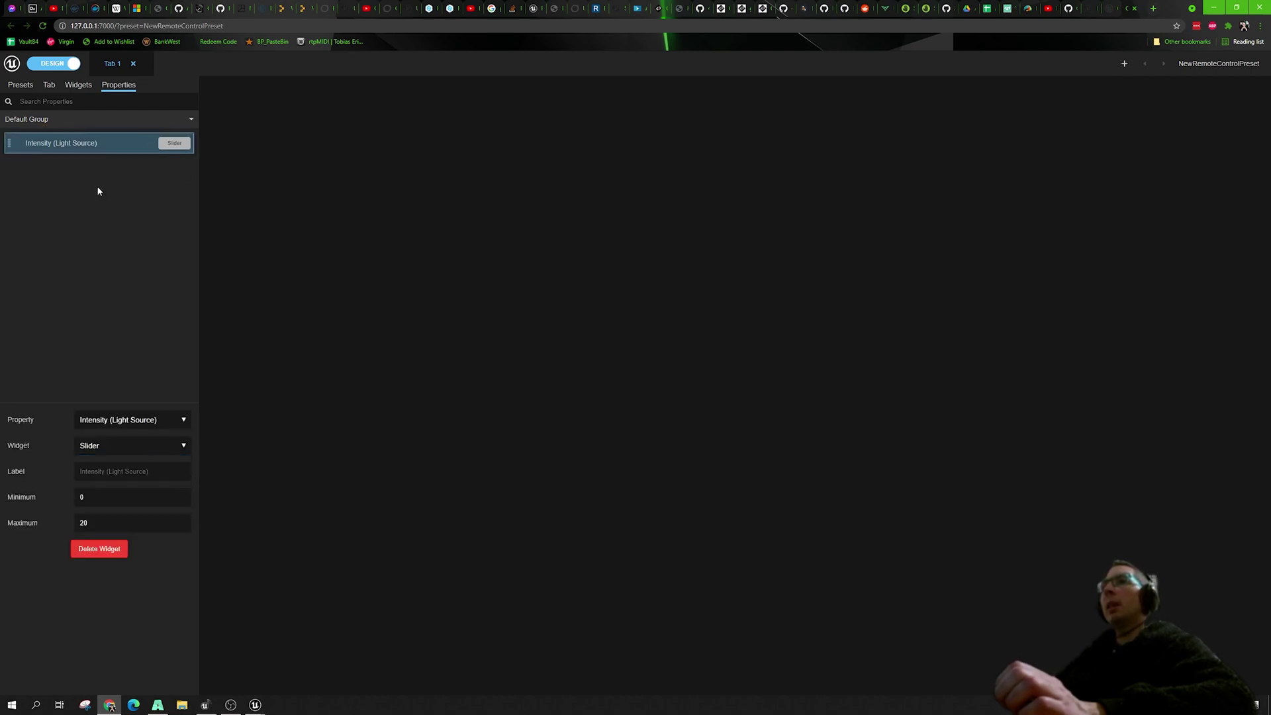
{"action": "left_click", "coordinate": [150, 448]}
{"action": "left_click", "coordinate": [148, 444]}
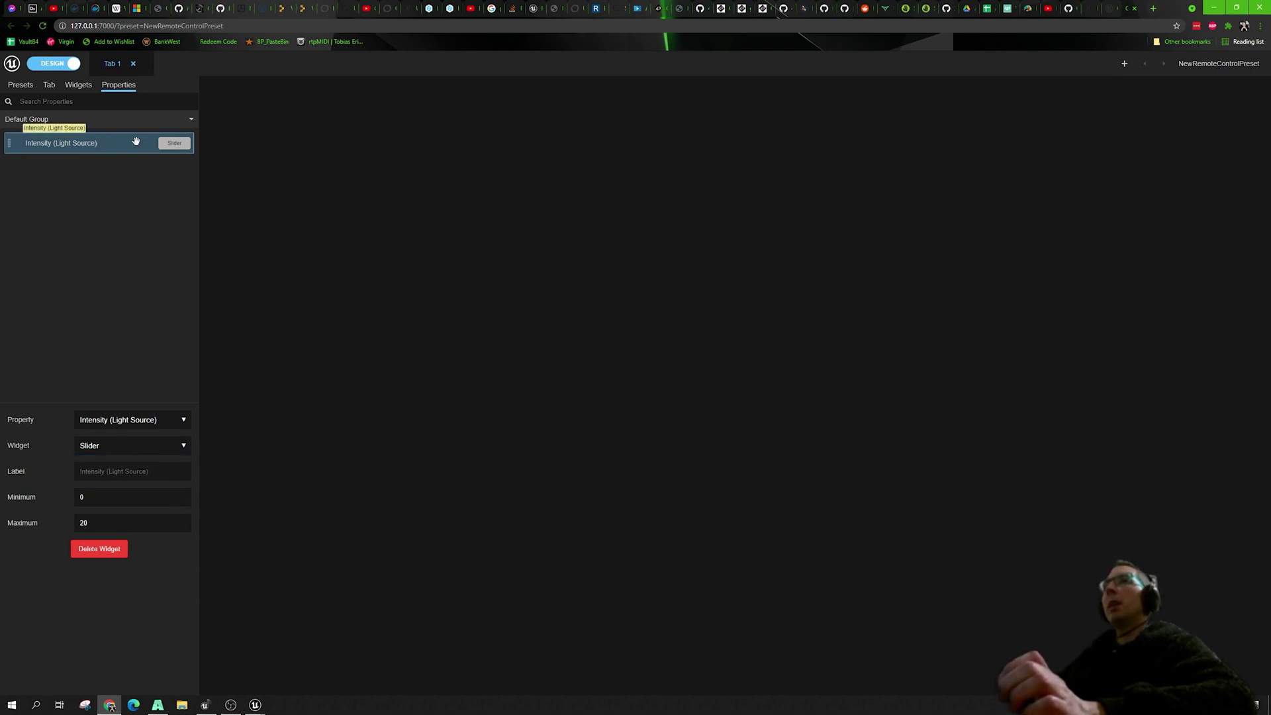
Place the Intensity slider on the canvas, set the light to 6.451 lux, then return to Unreal.
{"action": "left_click_drag", "start_coordinate": [113, 142], "coordinate": [660, 156]}
{"action": "left_click_drag", "start_coordinate": [692, 105], "coordinate": [859, 104]}
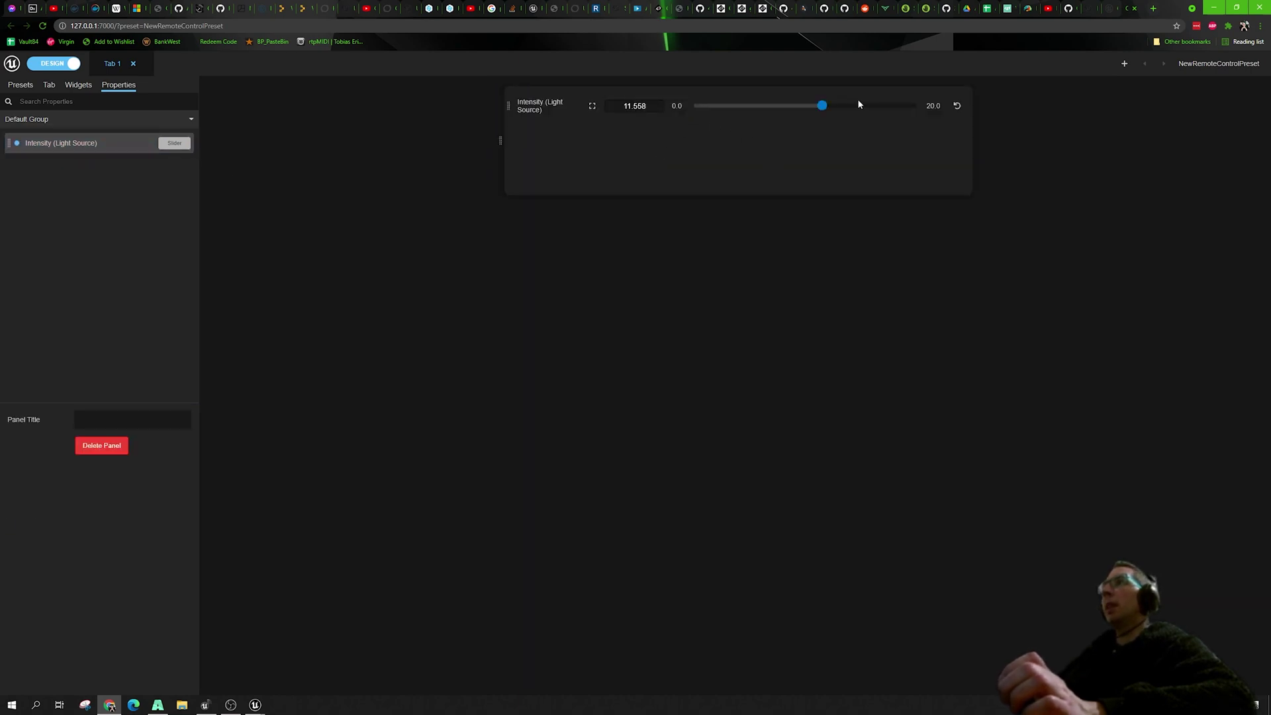
{"action": "left_click_drag", "start_coordinate": [695, 107], "coordinate": [796, 106]}
{"action": "left_click", "coordinate": [765, 106]}
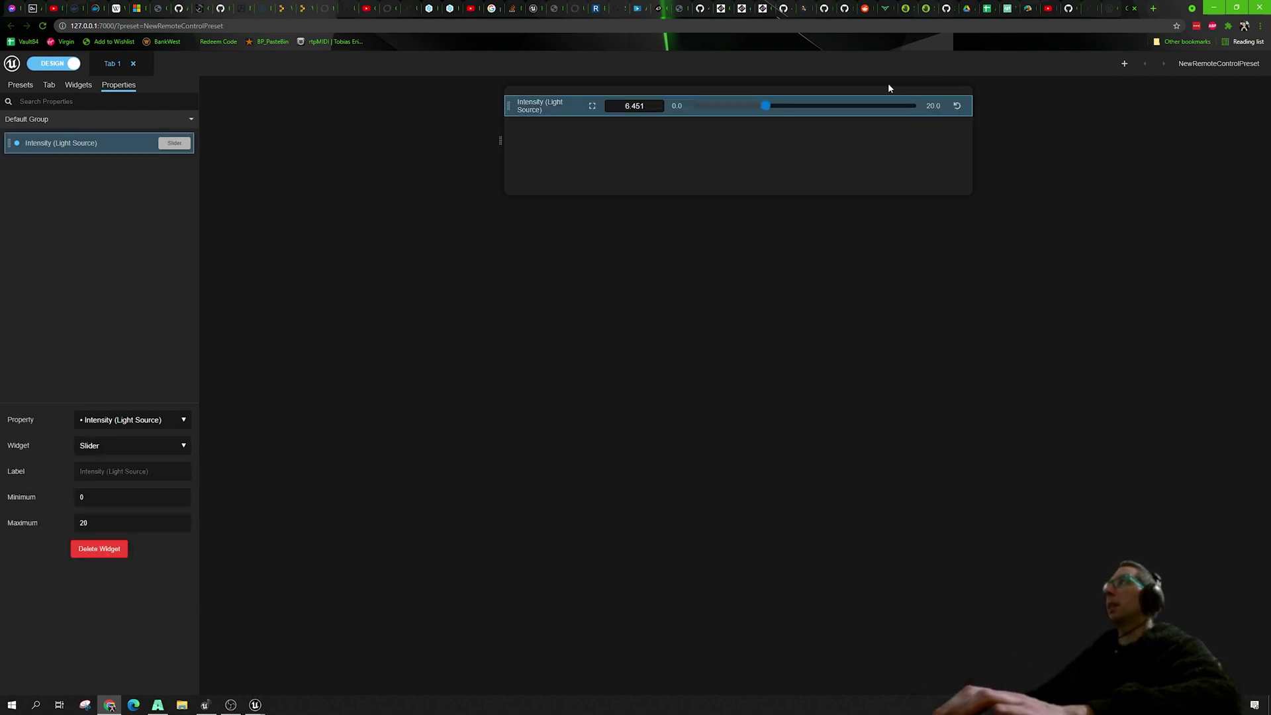
{"action": "key", "text": "alt+Tab"}
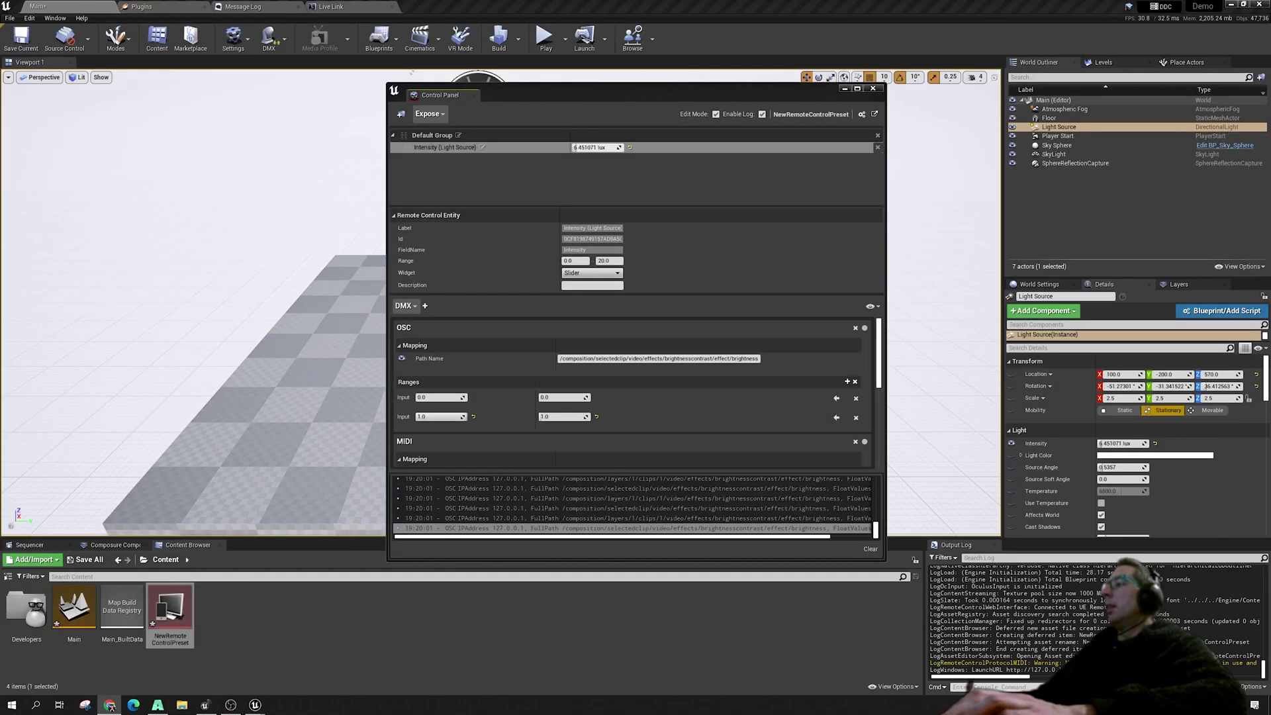